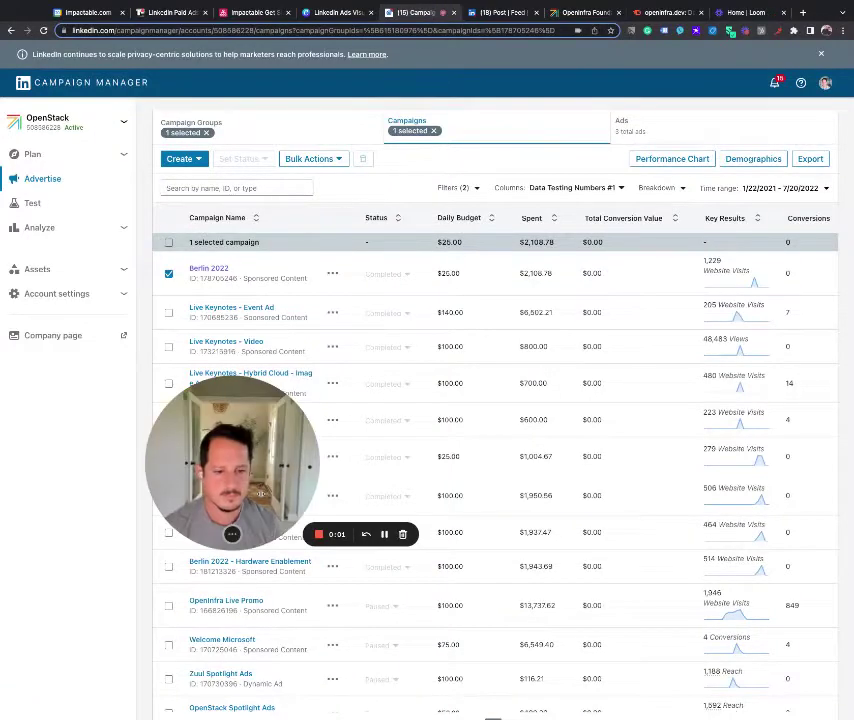
- Open the Berlin 2022 campaign to list its three OpenInfra Summit Berlin '22 ads
{"action": "left_click_drag", "start_coordinate": [259, 493], "coordinate": [245, 536]}
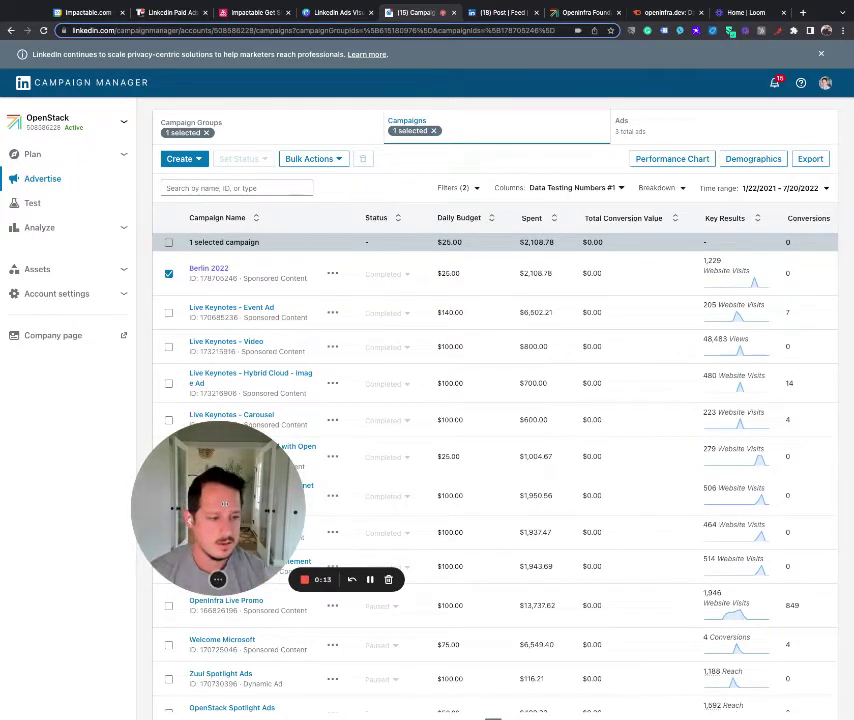
{"action": "left_click_drag", "start_coordinate": [225, 504], "coordinate": [247, 526]}
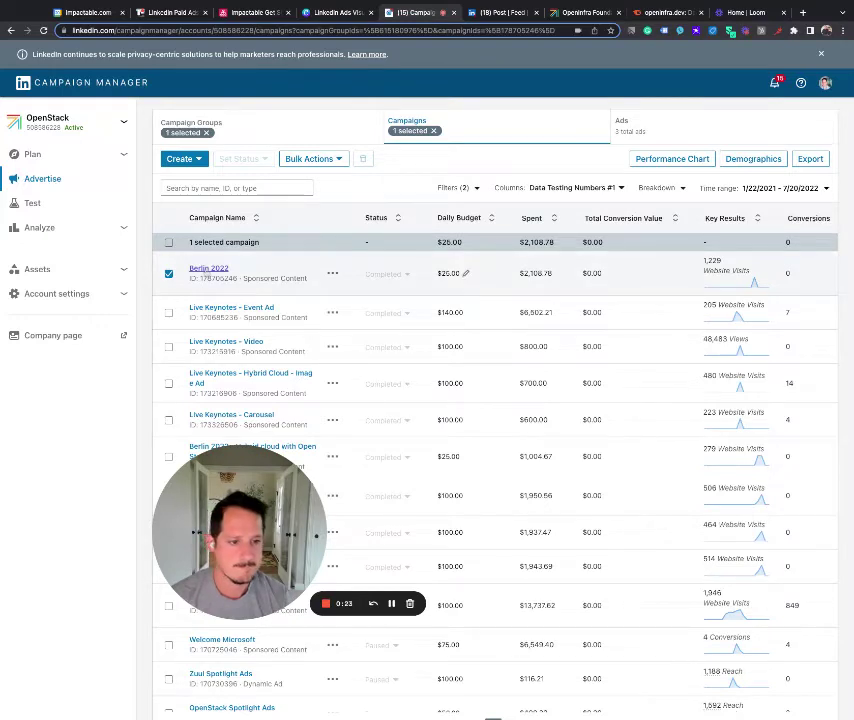
{"action": "left_click", "coordinate": [207, 269]}
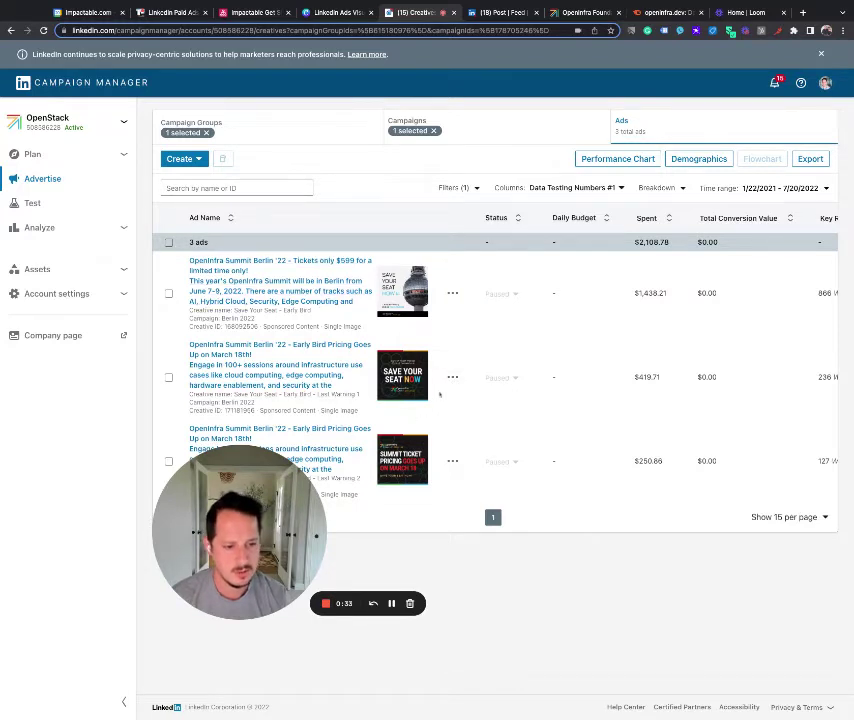
- Scroll across the Berlin 2022 ads' metric columns to review spend, clicks, reach and CTR
{"action": "scroll", "coordinate": [543, 364], "scroll_direction": "right", "scroll_amount": 5}
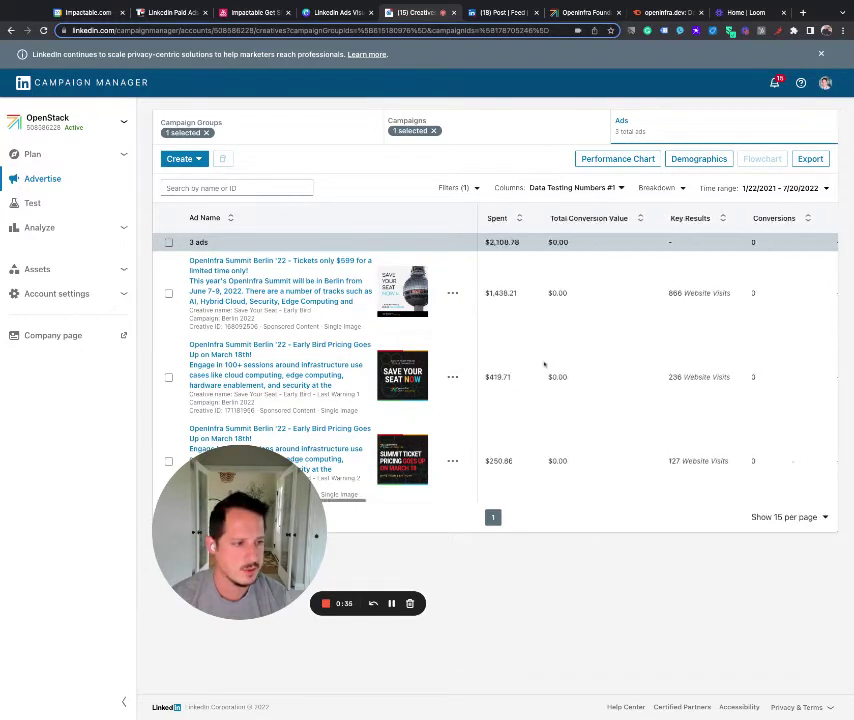
{"action": "scroll", "coordinate": [543, 364], "scroll_direction": "left", "scroll_amount": 3}
{"action": "scroll", "coordinate": [629, 366], "scroll_direction": "right", "scroll_amount": 8}
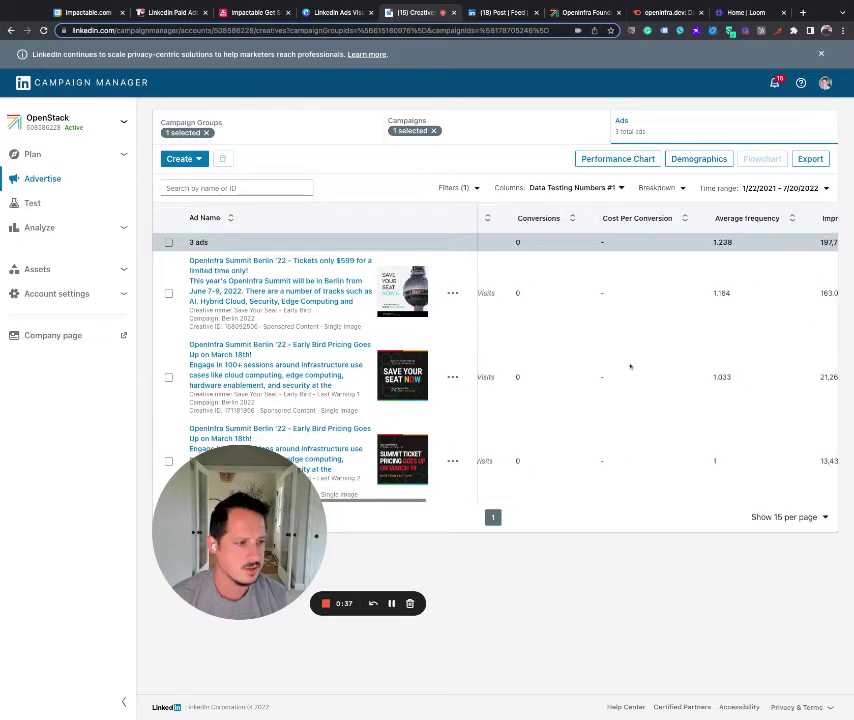
{"action": "scroll", "coordinate": [629, 366], "scroll_direction": "right", "scroll_amount": 4}
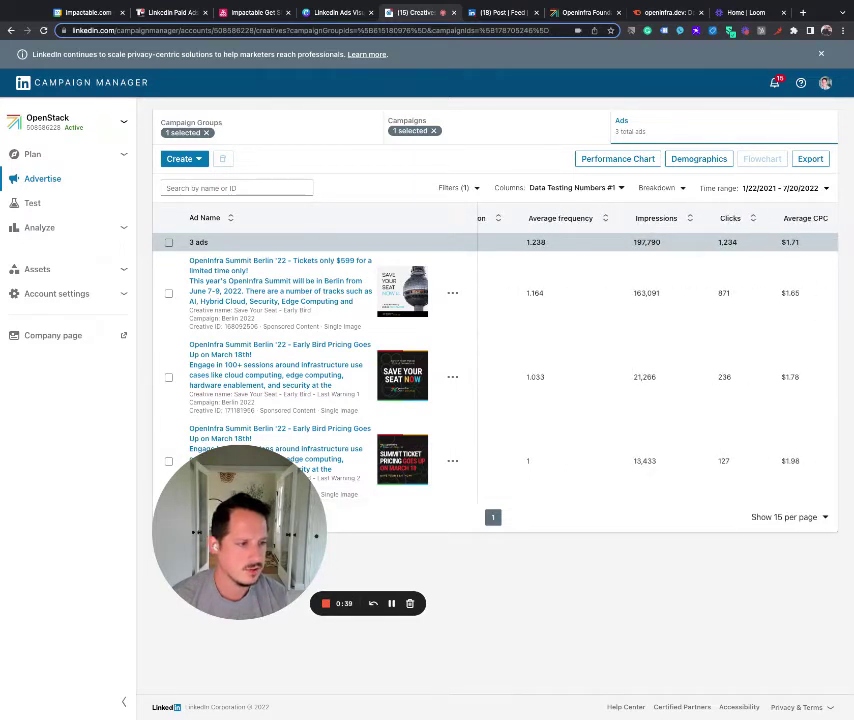
{"action": "scroll", "coordinate": [629, 366], "scroll_direction": "right", "scroll_amount": 2}
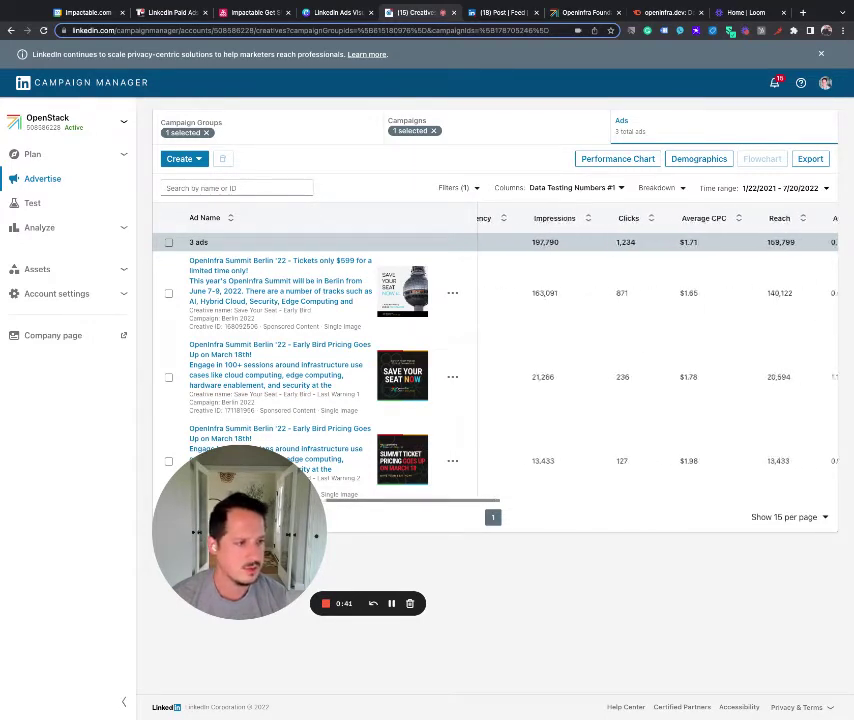
{"action": "scroll", "coordinate": [637, 375], "scroll_direction": "right", "scroll_amount": 1}
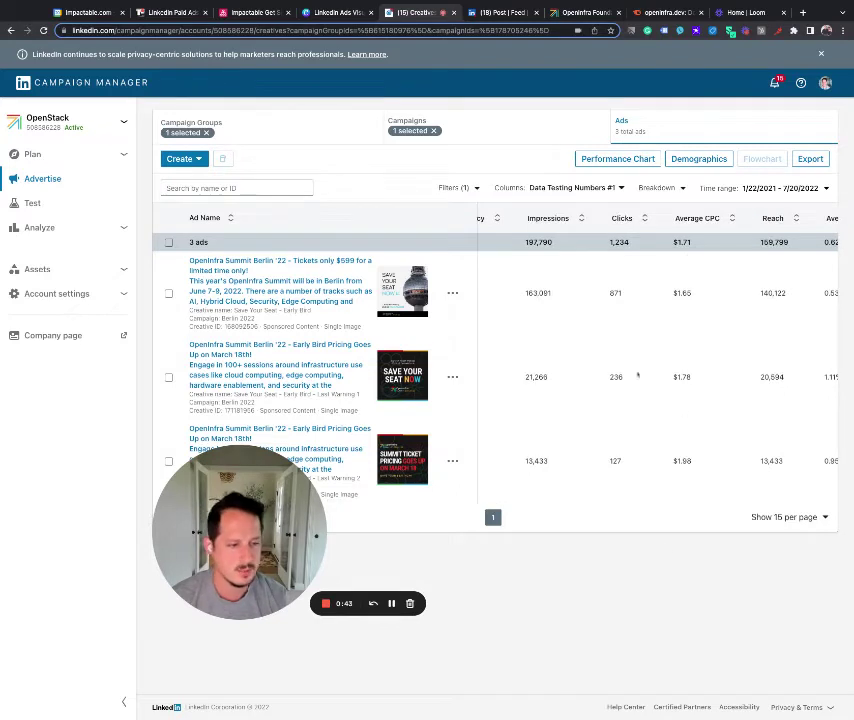
{"action": "scroll", "coordinate": [654, 389], "scroll_direction": "right", "scroll_amount": 2}
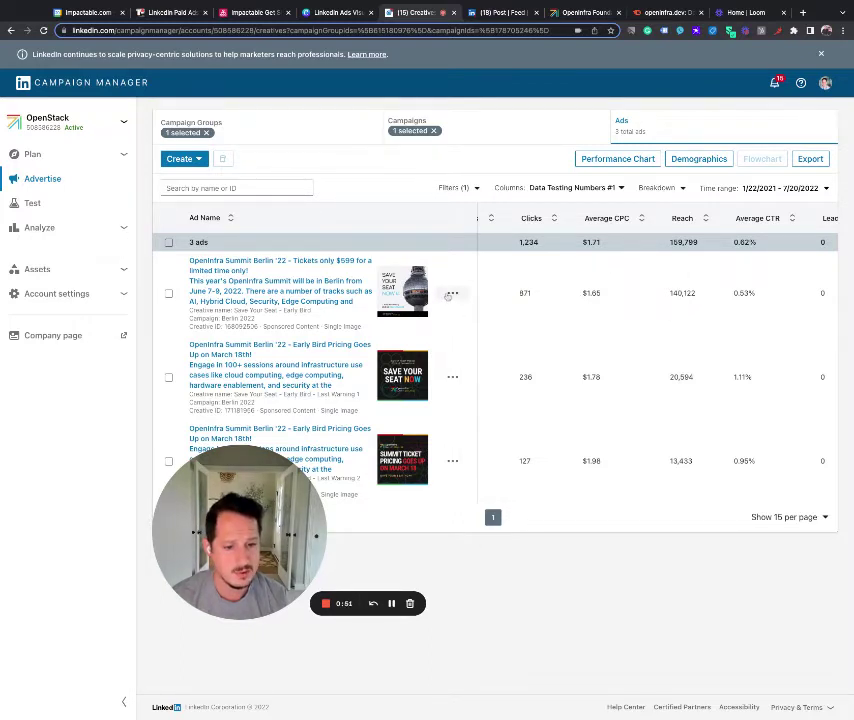
- Break down ad results by On/Off Network and note the 72,614 Audience Network impressions
{"action": "left_click", "coordinate": [657, 188]}
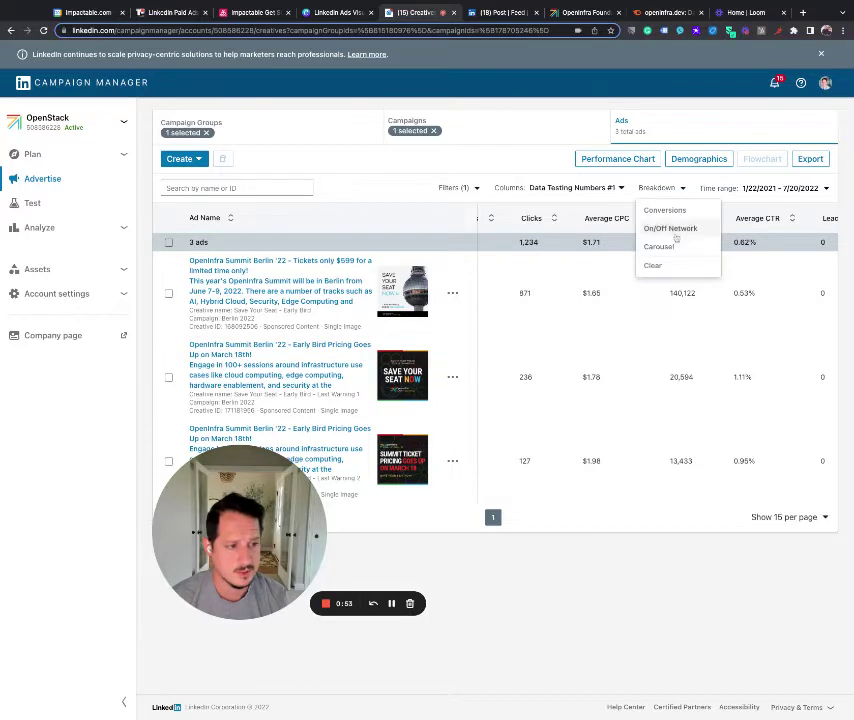
{"action": "left_click", "coordinate": [673, 230]}
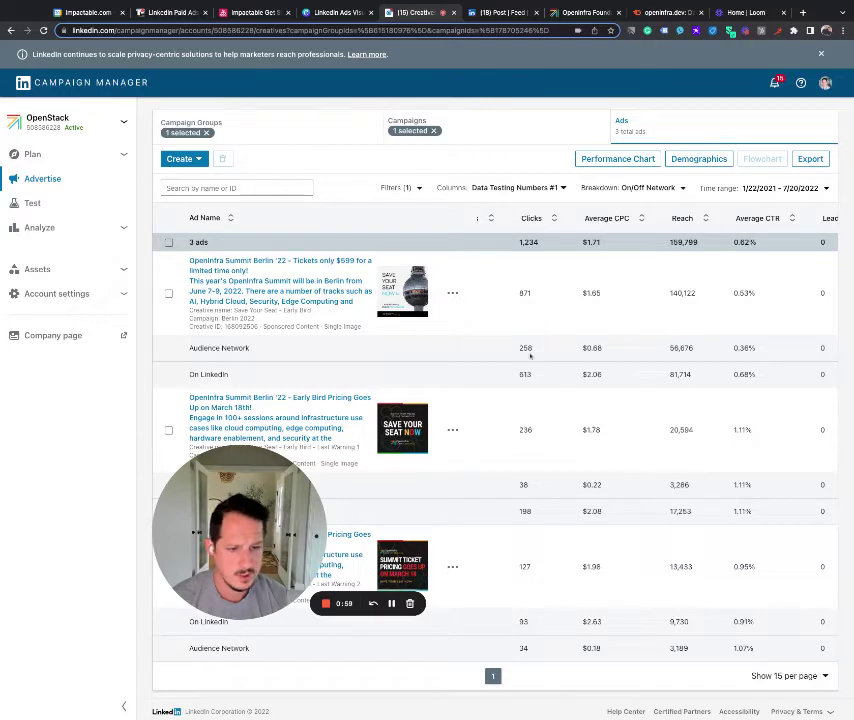
{"action": "scroll", "coordinate": [560, 365], "scroll_direction": "left", "scroll_amount": 4}
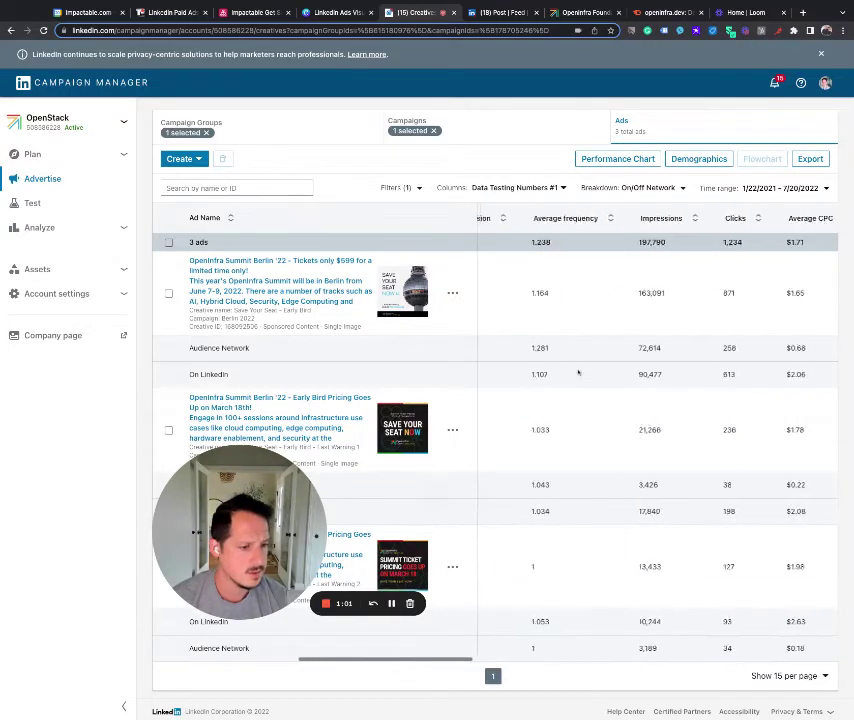
{"action": "scroll", "coordinate": [578, 372], "scroll_direction": "left", "scroll_amount": 6}
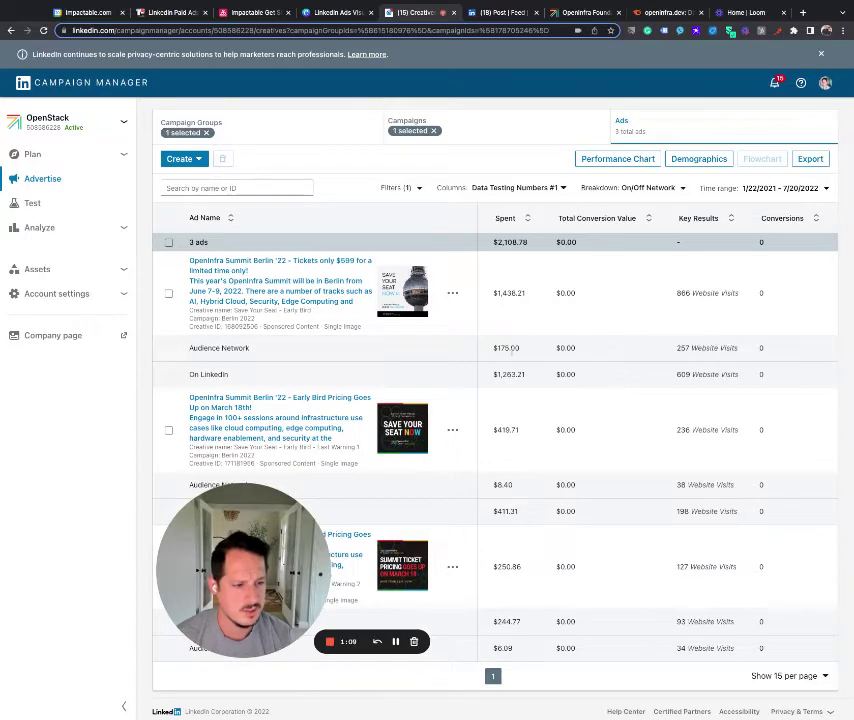
{"action": "scroll", "coordinate": [552, 440], "scroll_direction": "down", "scroll_amount": 1}
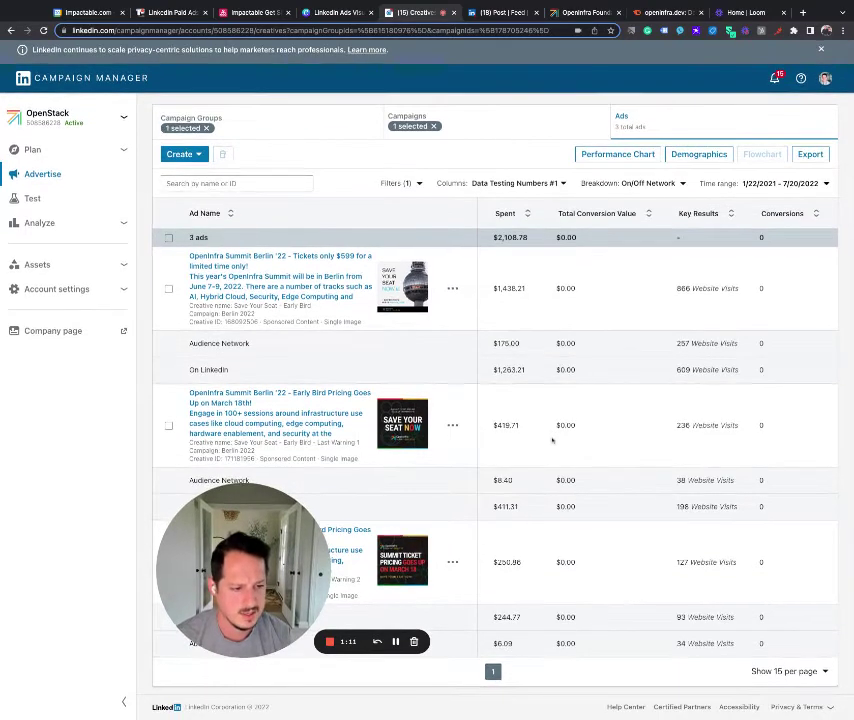
{"action": "scroll", "coordinate": [552, 440], "scroll_direction": "right", "scroll_amount": 5}
{"action": "scroll", "coordinate": [612, 425], "scroll_direction": "right", "scroll_amount": 4}
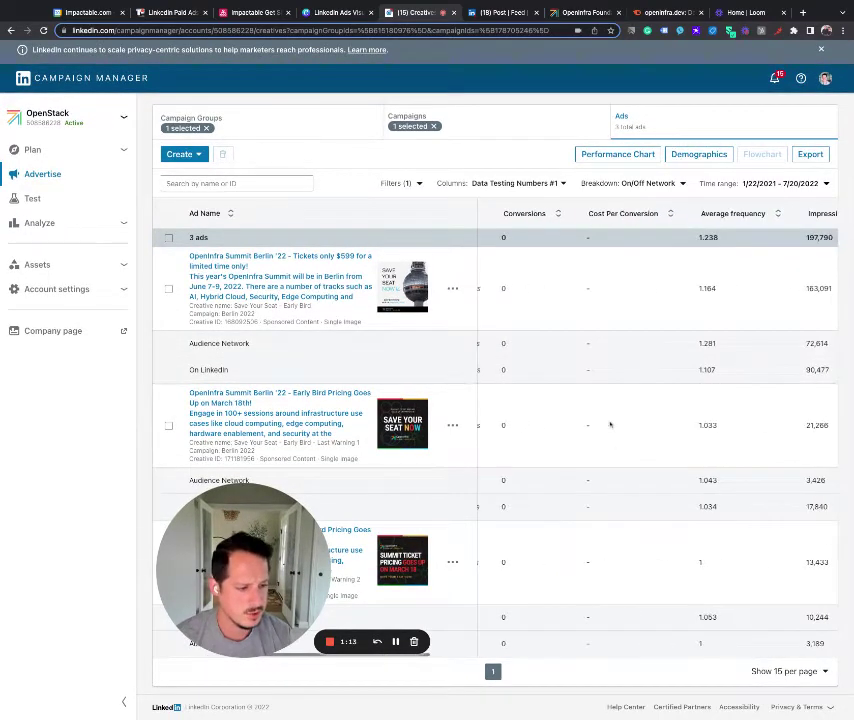
{"action": "double_click", "coordinate": [690, 344]}
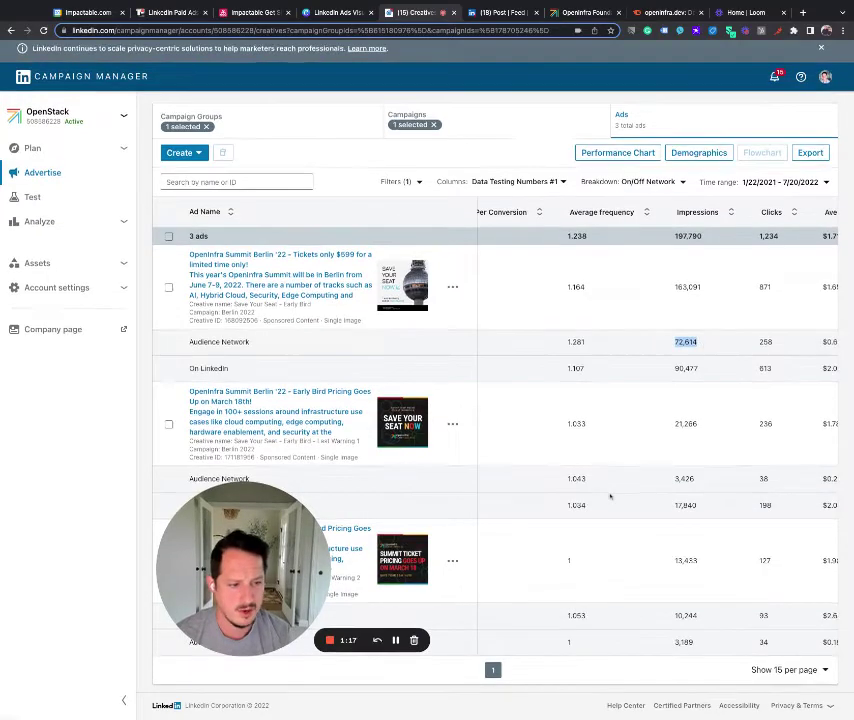
- Clear the breakdown and open the second ad's options menu
{"action": "left_click", "coordinate": [652, 183]}
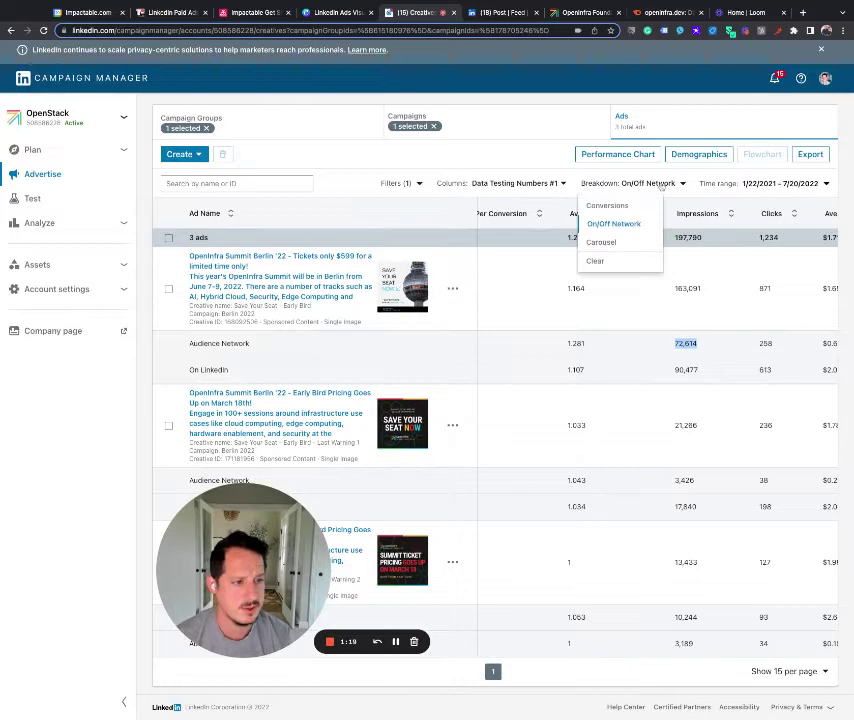
{"action": "left_click", "coordinate": [610, 259]}
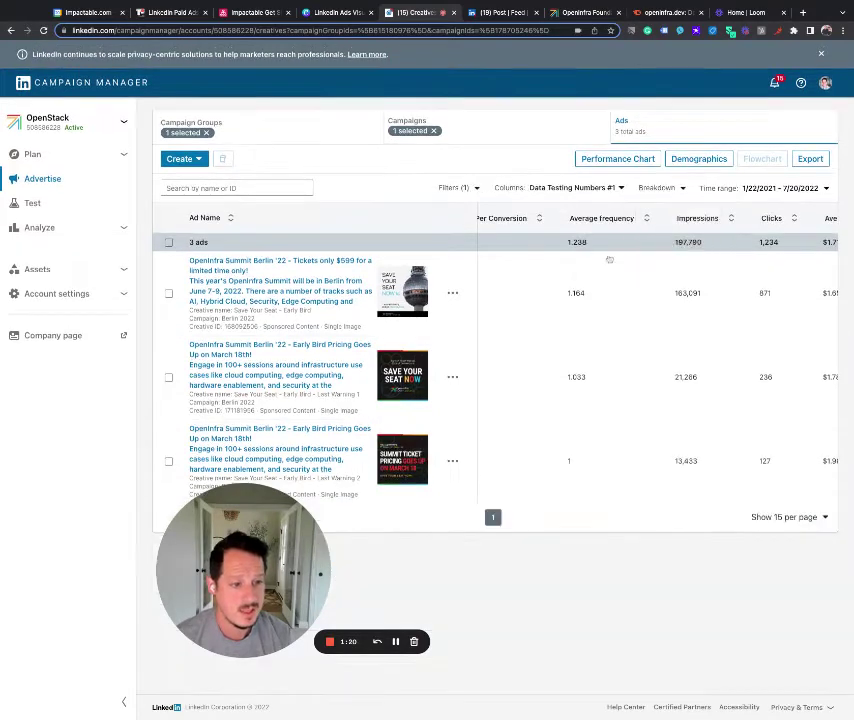
{"action": "left_click", "coordinate": [452, 377]}
- Edit the campaign's Audience targeting and mark the 2,800,000+ forecast audience size
{"action": "left_click", "coordinate": [456, 408]}
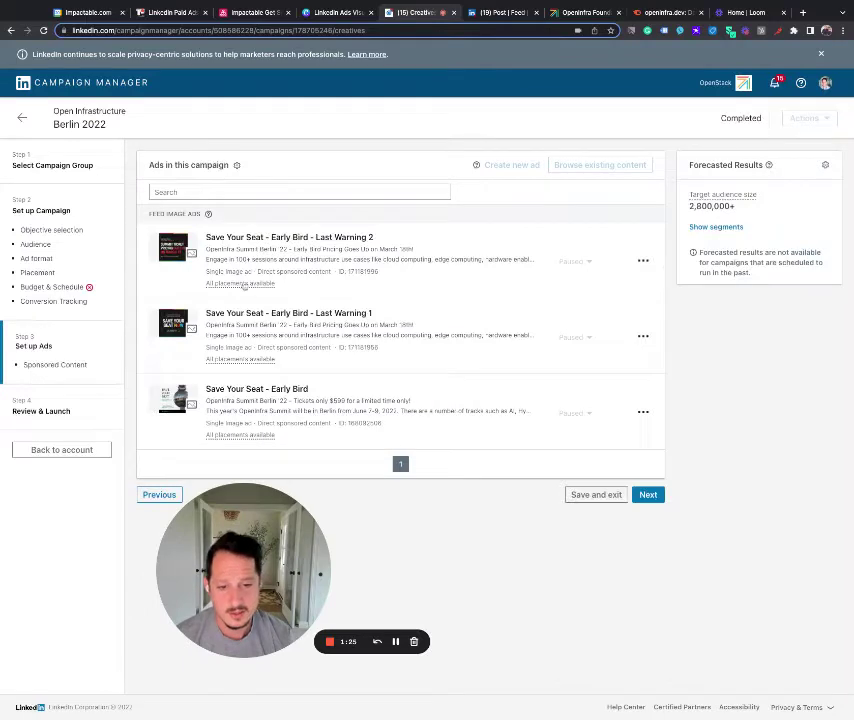
{"action": "left_click", "coordinate": [35, 244]}
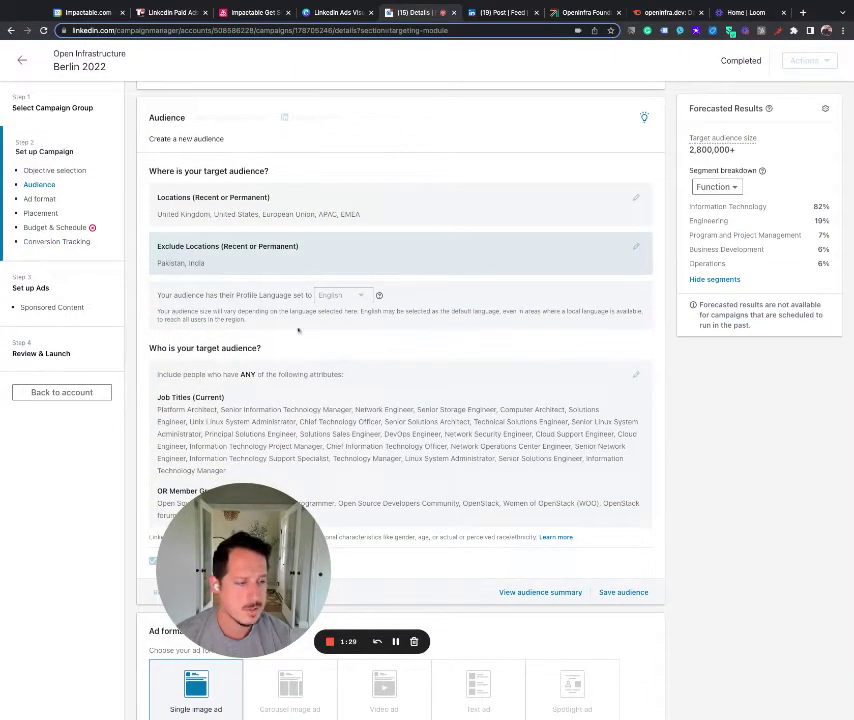
{"action": "left_click_drag", "start_coordinate": [748, 152], "coordinate": [688, 150]}
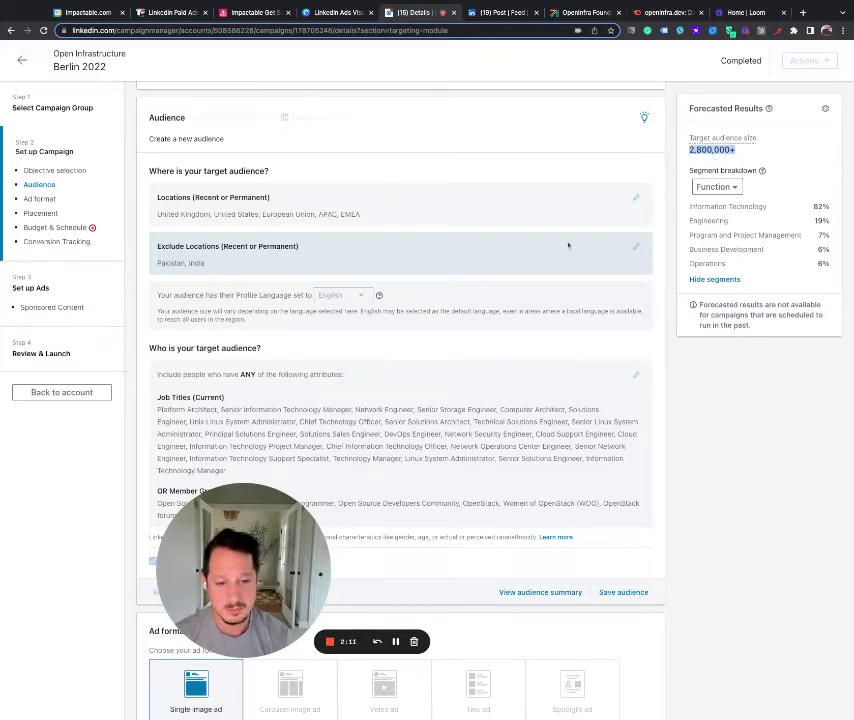
- Scroll below the audience section to the Ad format and Placements settings
{"action": "scroll", "coordinate": [328, 366], "scroll_direction": "down", "scroll_amount": 3}
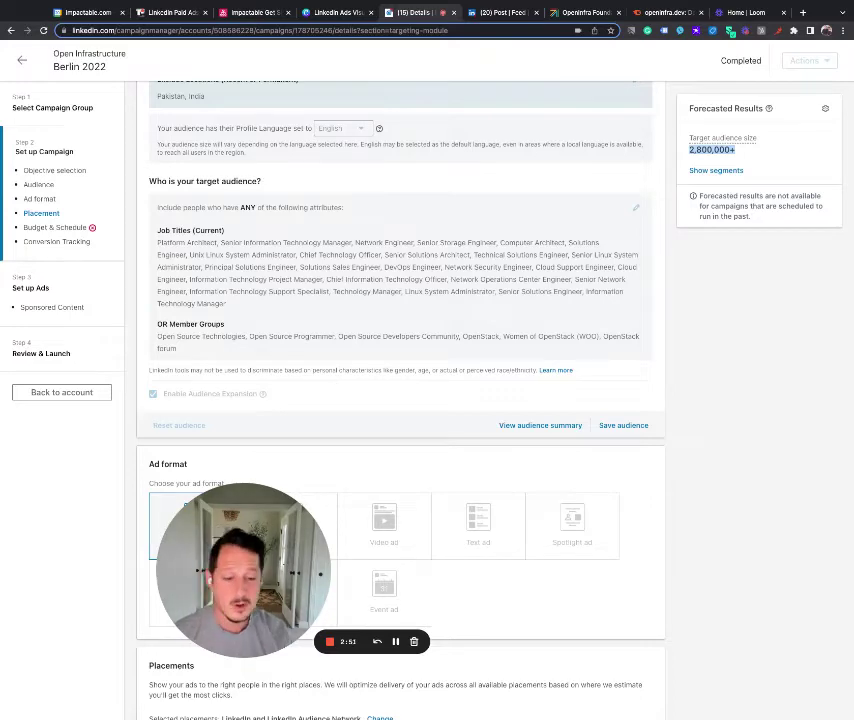
- Recheck the 2,800,000+ audience forecast, then go back to the Campaigns list
{"action": "scroll", "coordinate": [400, 400], "scroll_direction": "down", "scroll_amount": 3}
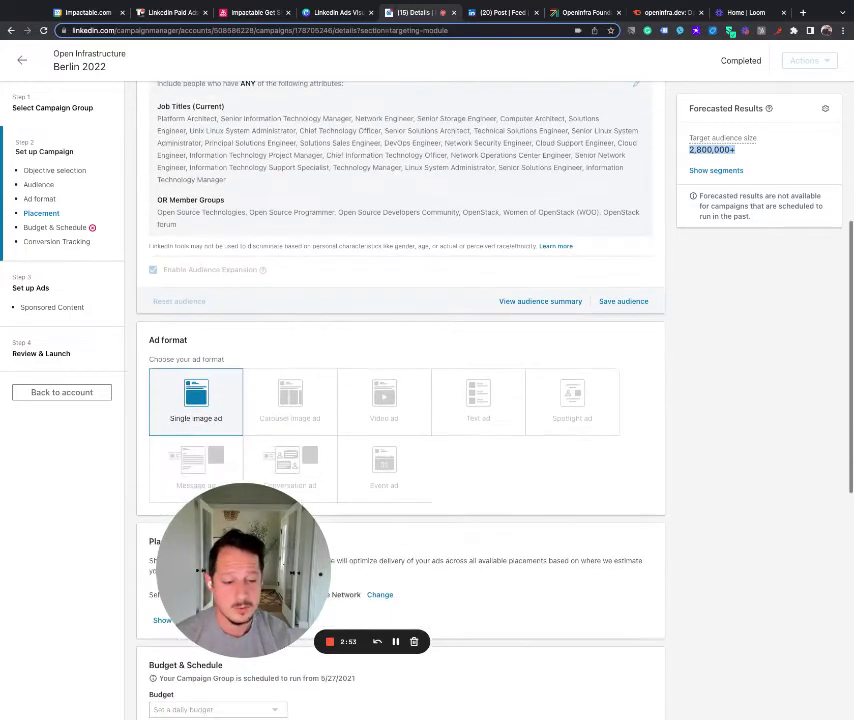
{"action": "scroll", "coordinate": [400, 400], "scroll_direction": "up", "scroll_amount": 2}
{"action": "scroll", "coordinate": [326, 333], "scroll_direction": "up", "scroll_amount": 1}
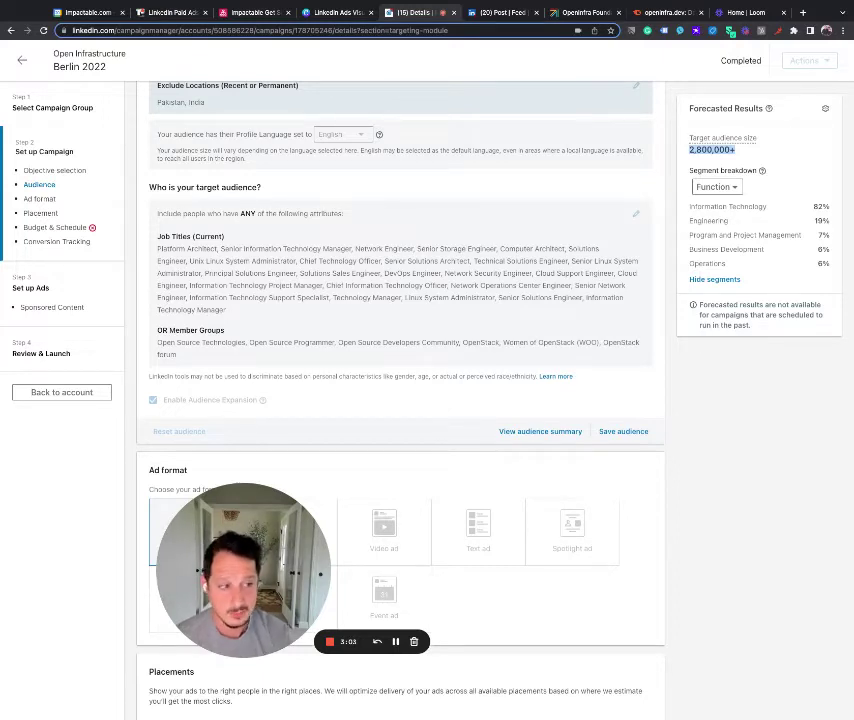
{"action": "triple_click", "coordinate": [738, 152]}
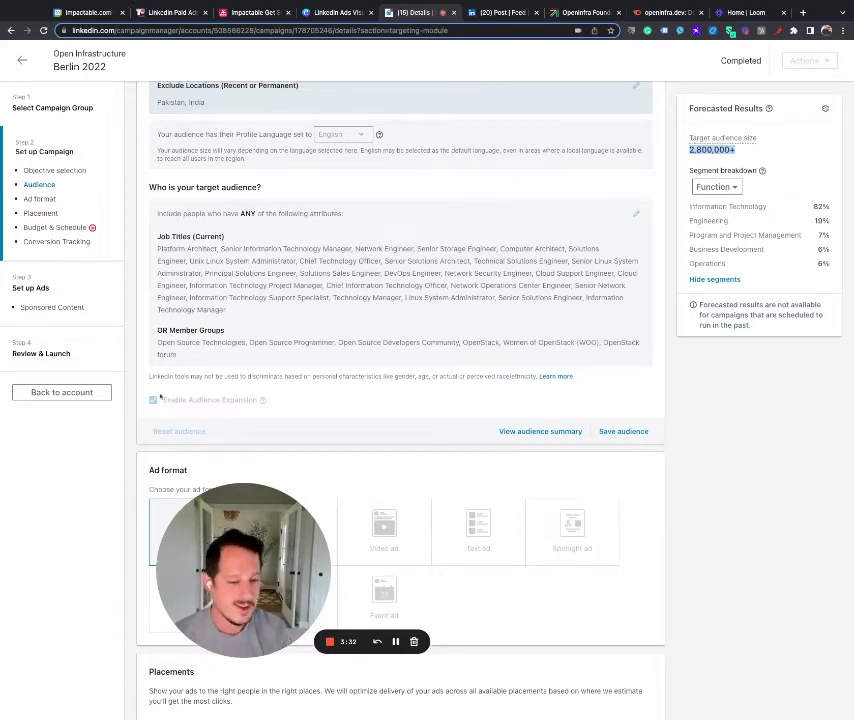
{"action": "left_click", "coordinate": [12, 40]}
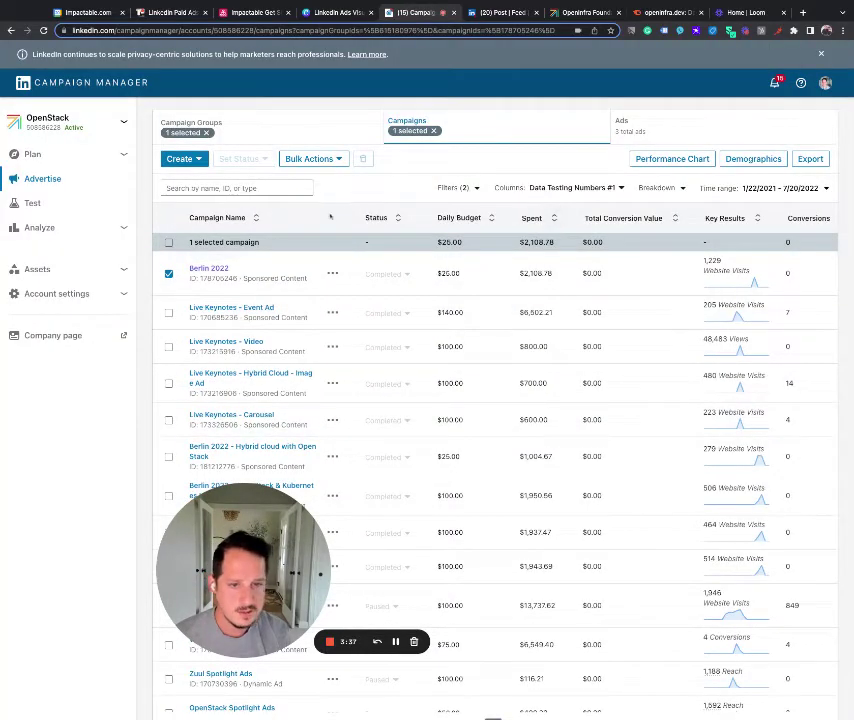
{"action": "left_click", "coordinate": [554, 218]}
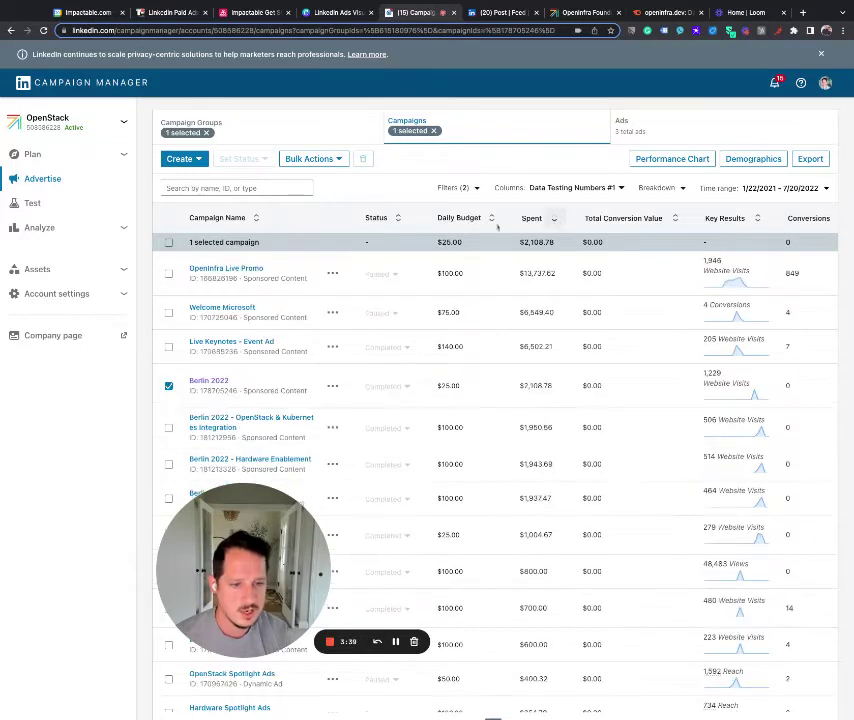
{"action": "scroll", "coordinate": [270, 348], "scroll_direction": "down", "scroll_amount": 1}
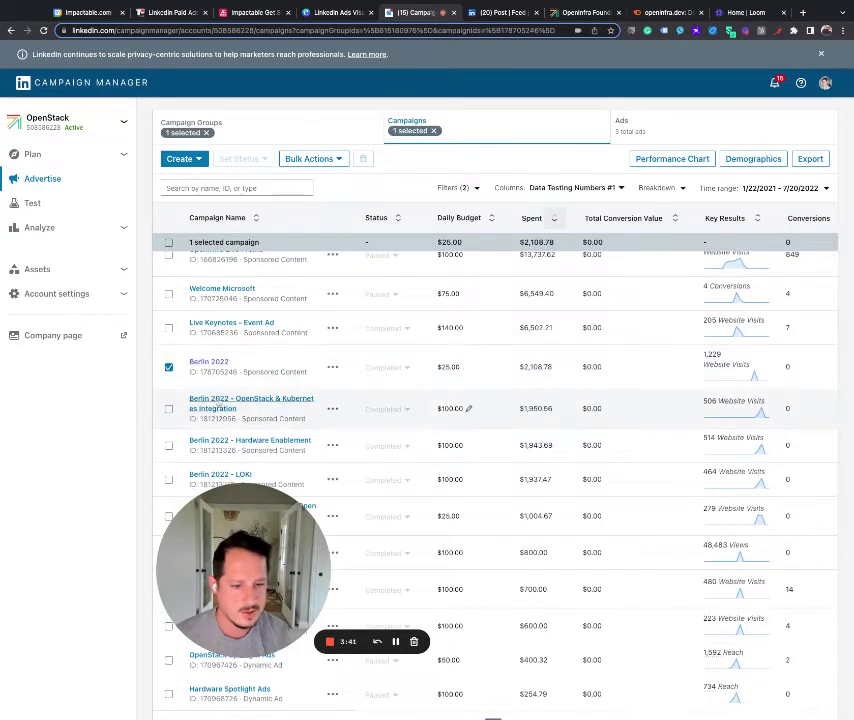
{"action": "left_click", "coordinate": [213, 403]}
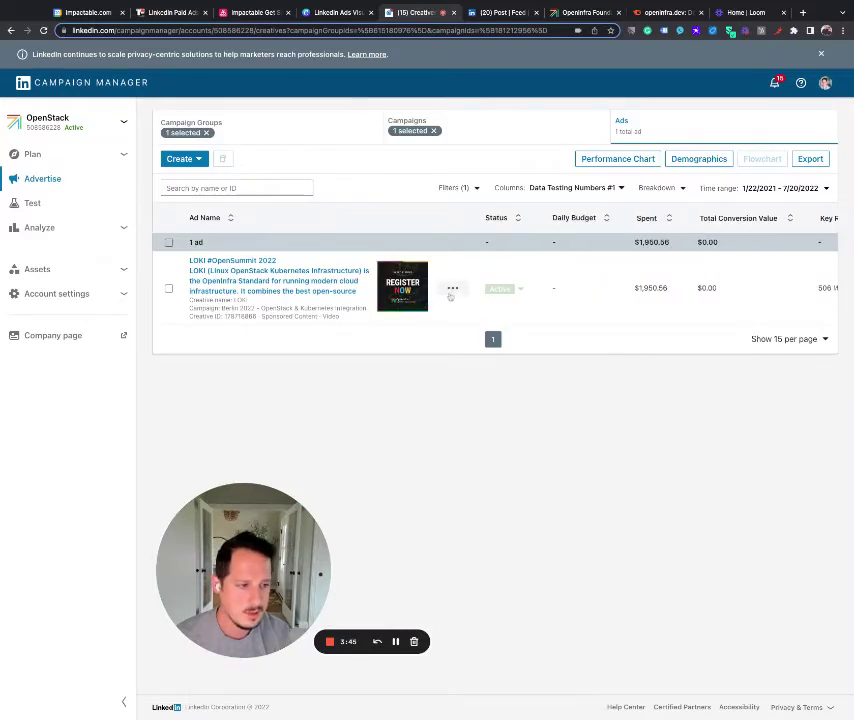
{"action": "scroll", "coordinate": [499, 304], "scroll_direction": "right", "scroll_amount": 5}
{"action": "scroll", "coordinate": [499, 304], "scroll_direction": "right", "scroll_amount": 6}
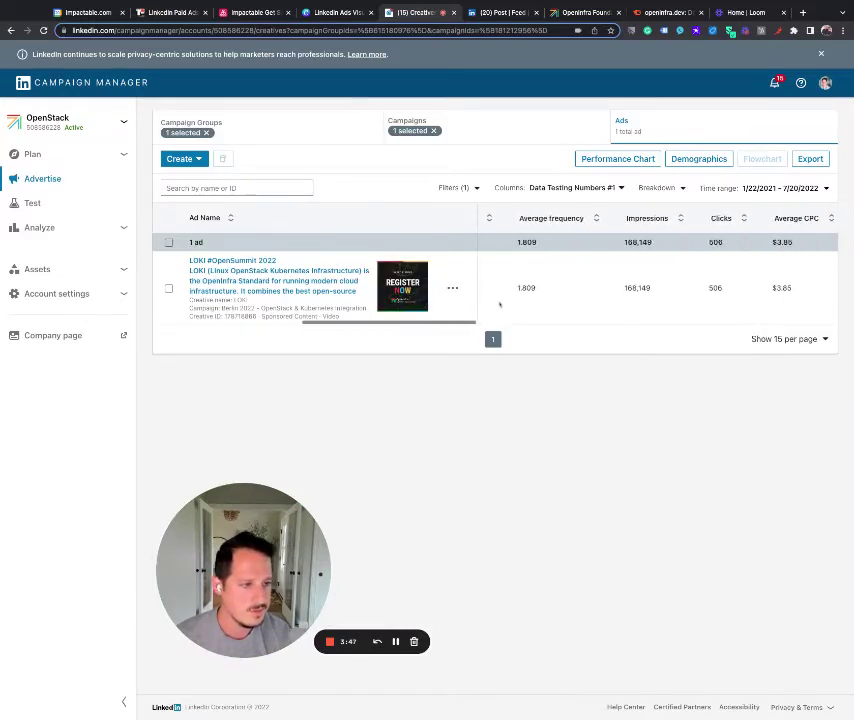
{"action": "scroll", "coordinate": [569, 283], "scroll_direction": "right", "scroll_amount": 3}
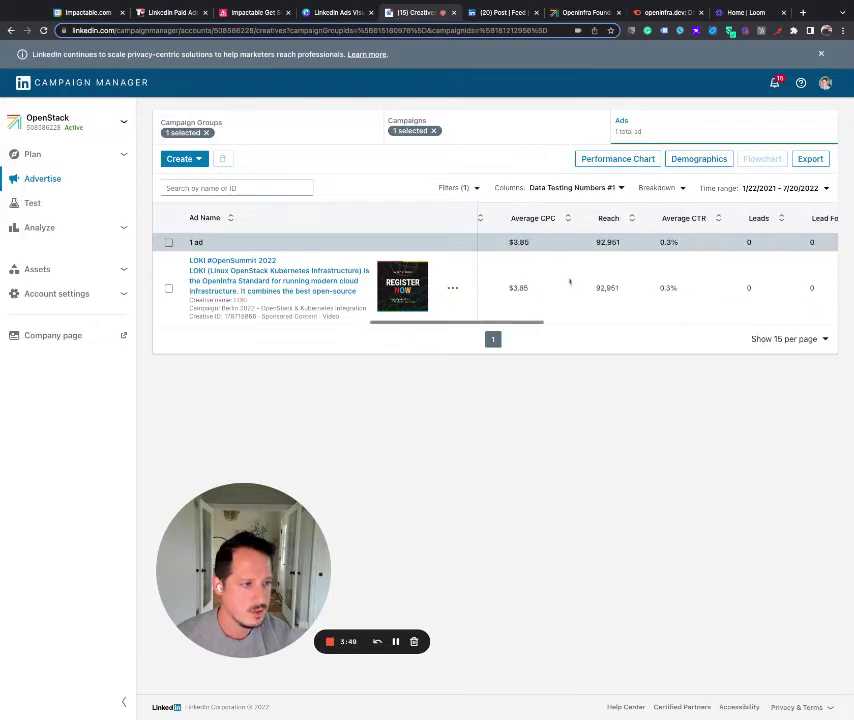
{"action": "scroll", "coordinate": [555, 280], "scroll_direction": "left", "scroll_amount": 10}
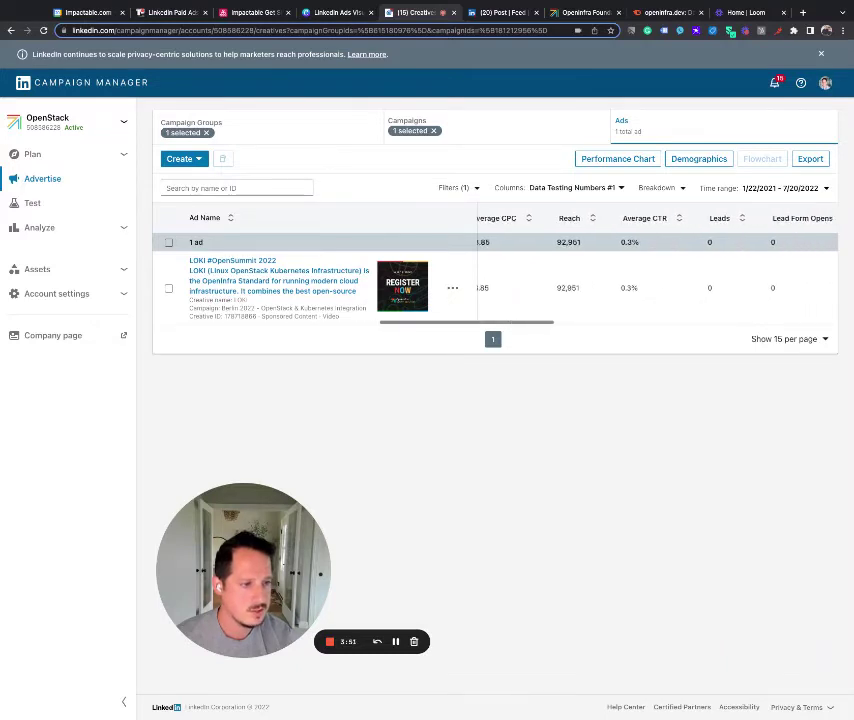
- Review the OpenStack & Kubernetes Integration campaign's audience and ad format, then return to Campaigns
{"action": "left_click", "coordinate": [453, 289]}
{"action": "left_click", "coordinate": [443, 318]}
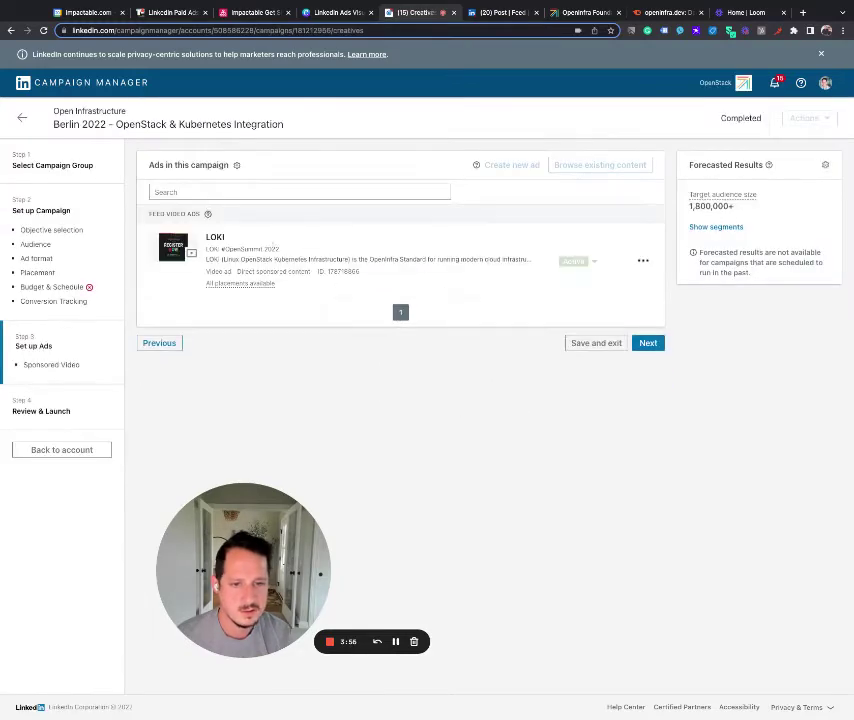
{"action": "left_click", "coordinate": [36, 244]}
{"action": "scroll", "coordinate": [210, 290], "scroll_direction": "down", "scroll_amount": 3}
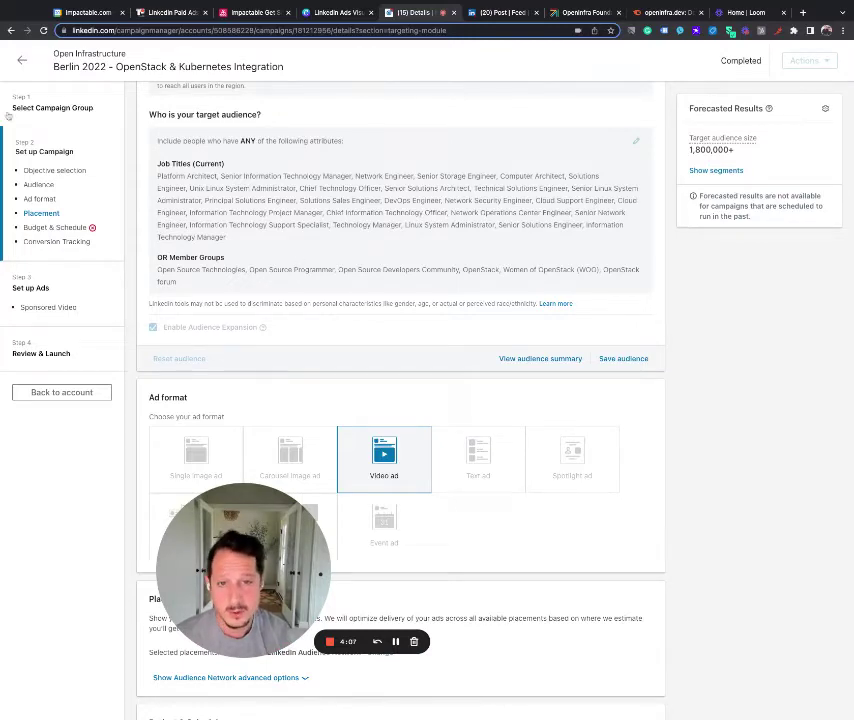
{"action": "left_click", "coordinate": [25, 60]}
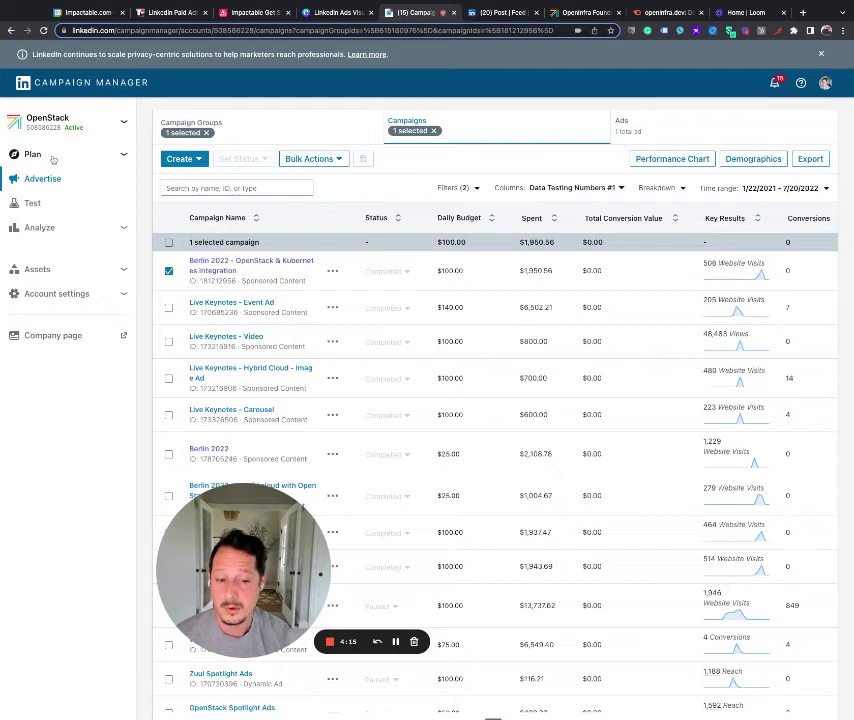
- View Plan > Matched Audiences, then move through the Semrush tab to the LinkedIn Ads Visual Playbook
{"action": "left_click", "coordinate": [55, 156]}
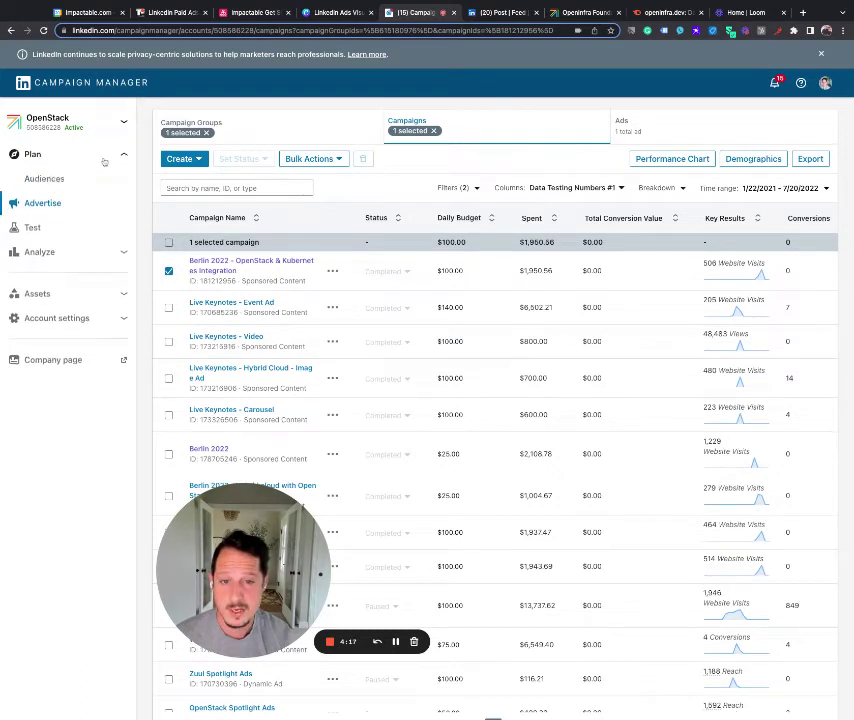
{"action": "left_click", "coordinate": [58, 184]}
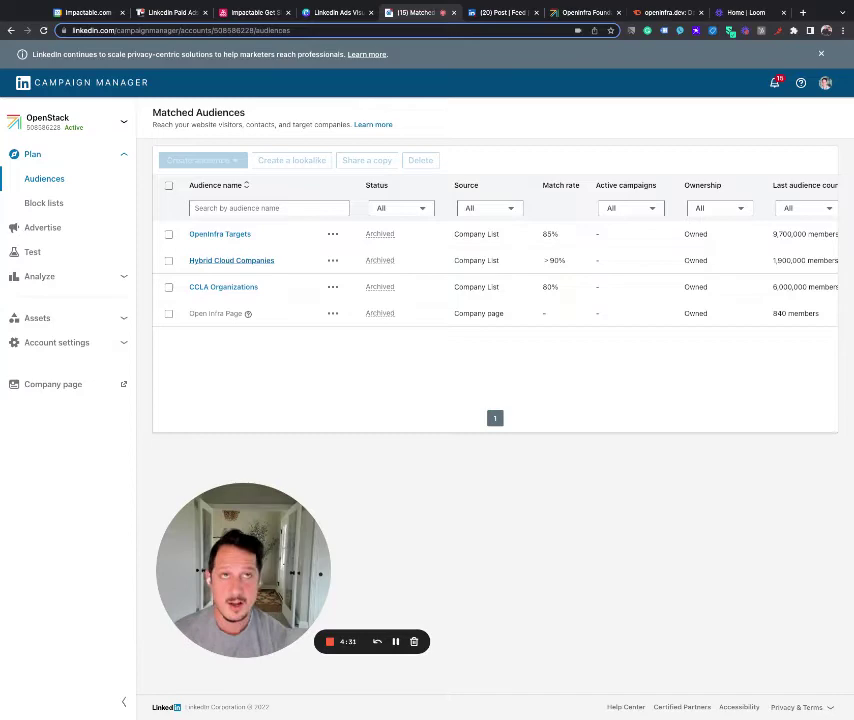
{"action": "left_click", "coordinate": [656, 13]}
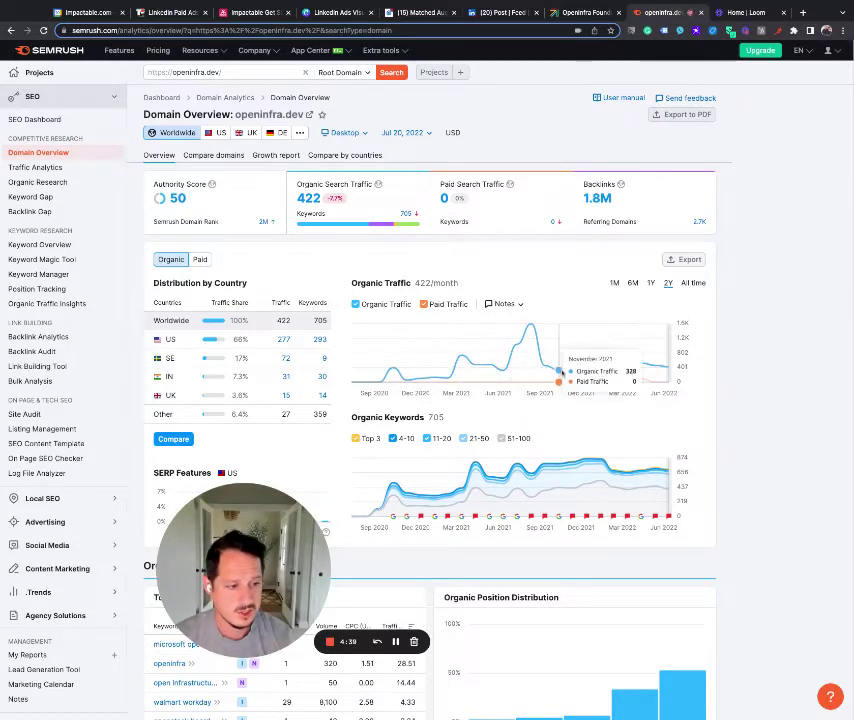
{"action": "left_click", "coordinate": [167, 13]}
{"action": "left_click", "coordinate": [337, 13]}
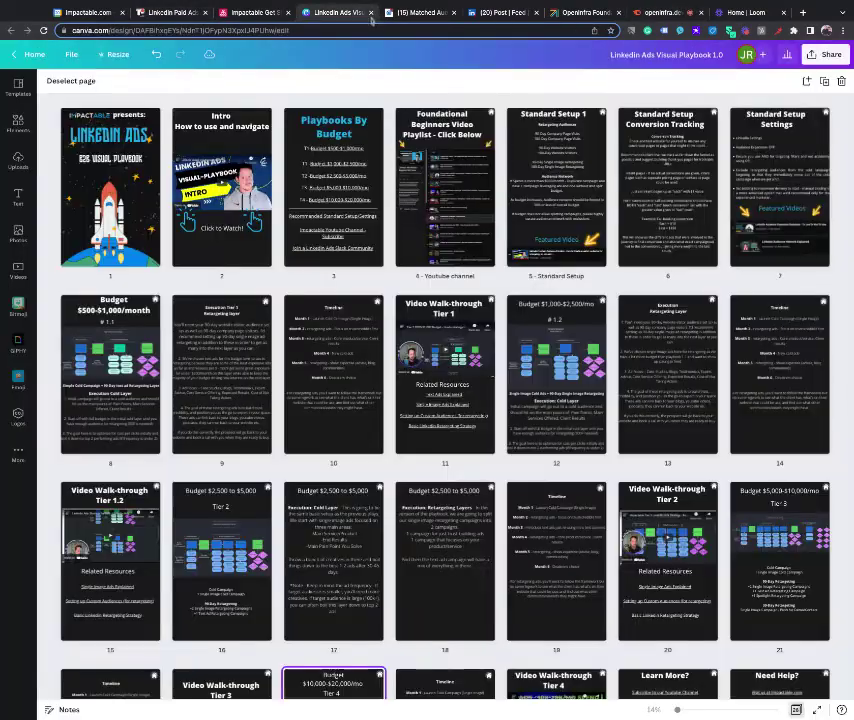
{"action": "left_click", "coordinate": [420, 13]}
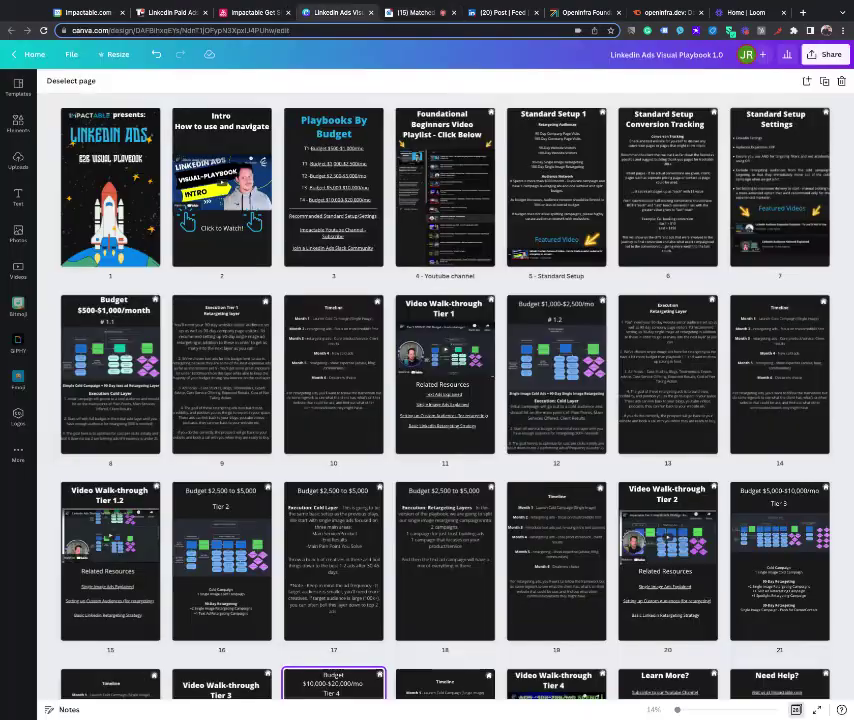
{"action": "left_click", "coordinate": [336, 13]}
{"action": "scroll", "coordinate": [414, 560], "scroll_direction": "down", "scroll_amount": 5}
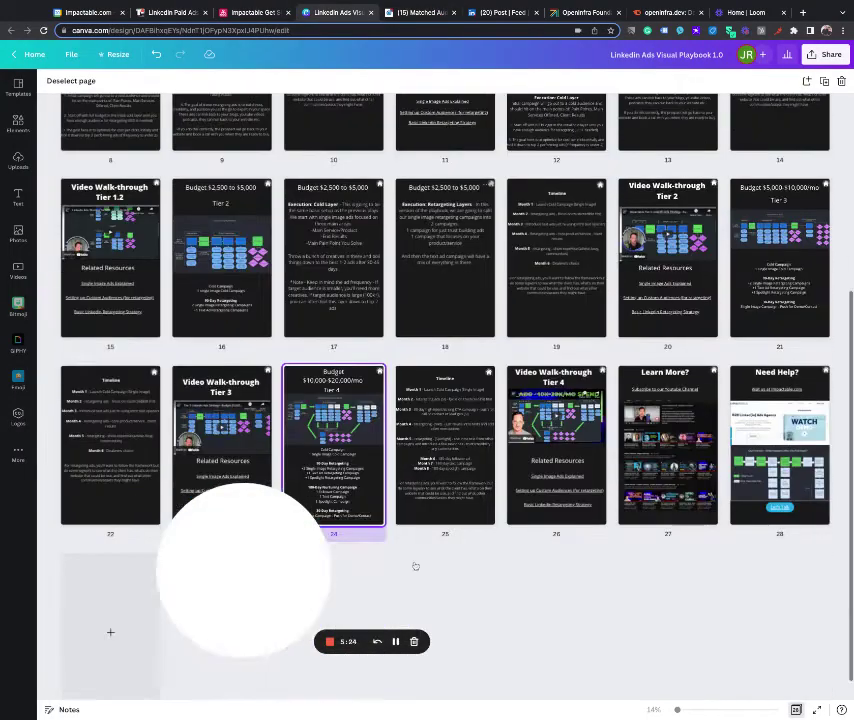
- Open page 24, the Budget $10,000-$20,000/mo Tier 4 page, and zoom into its retargeting diagram
{"action": "double_click", "coordinate": [353, 428]}
{"action": "scroll", "coordinate": [441, 373], "scroll_direction": "up", "scroll_amount": 6}
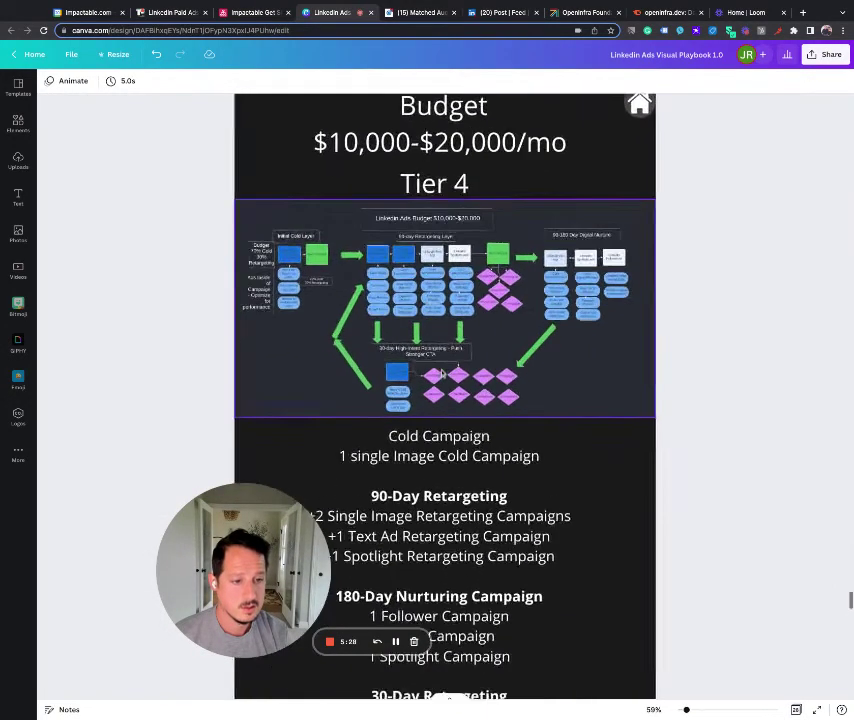
{"action": "scroll", "coordinate": [441, 373], "scroll_direction": "up", "scroll_amount": 3}
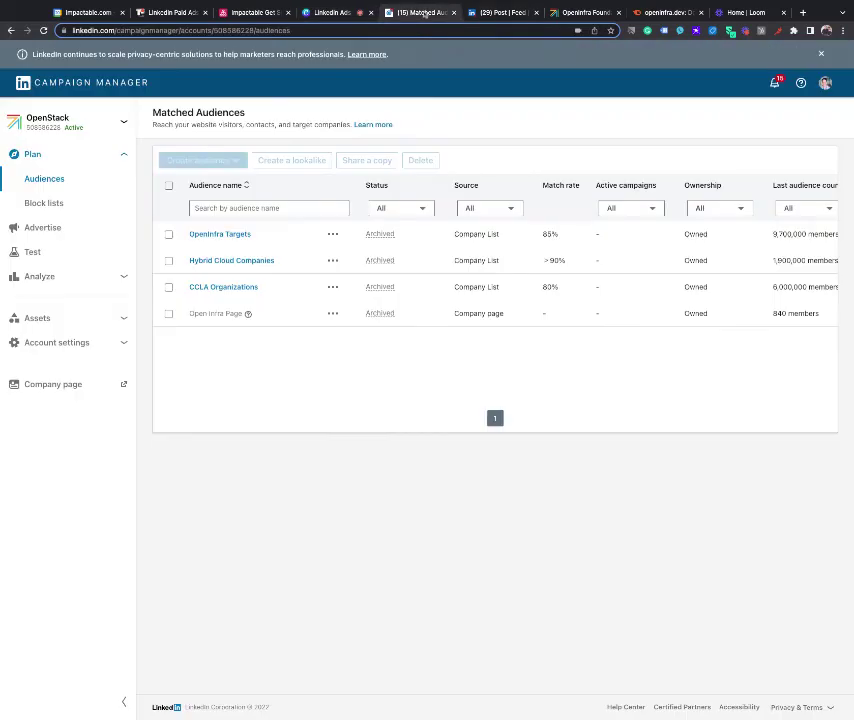
- Open the Open Infrastructure group's campaigns and sort them by conversions, highest first
{"action": "key", "text": "ctrl+Tab"}
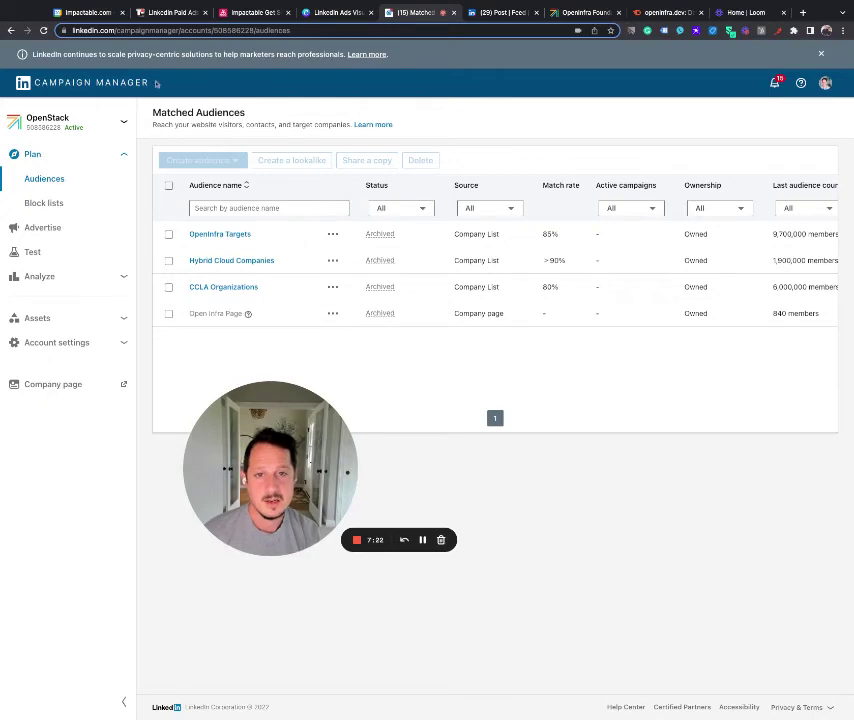
{"action": "left_click", "coordinate": [91, 84]}
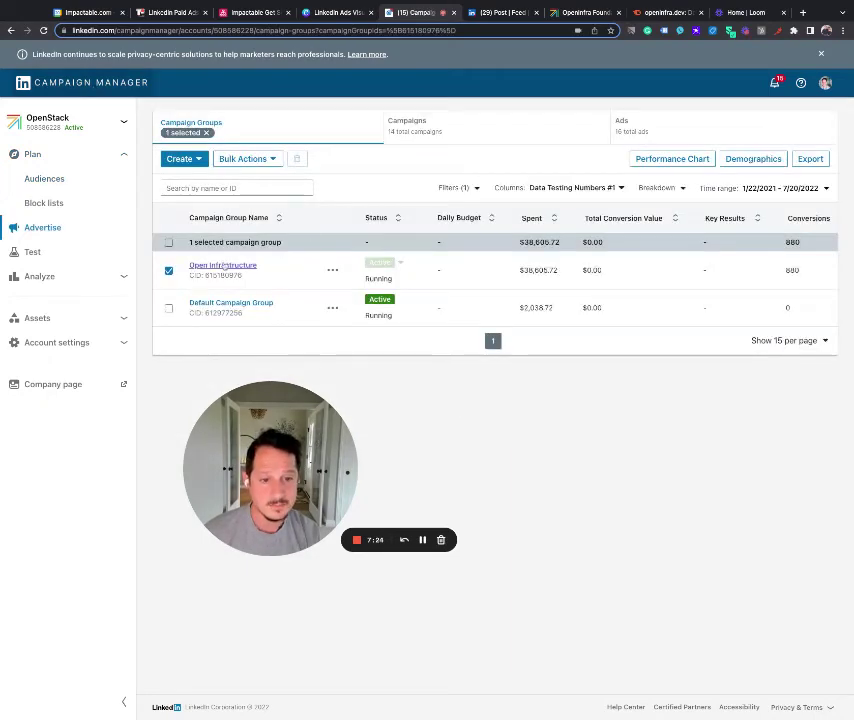
{"action": "left_click", "coordinate": [224, 265]}
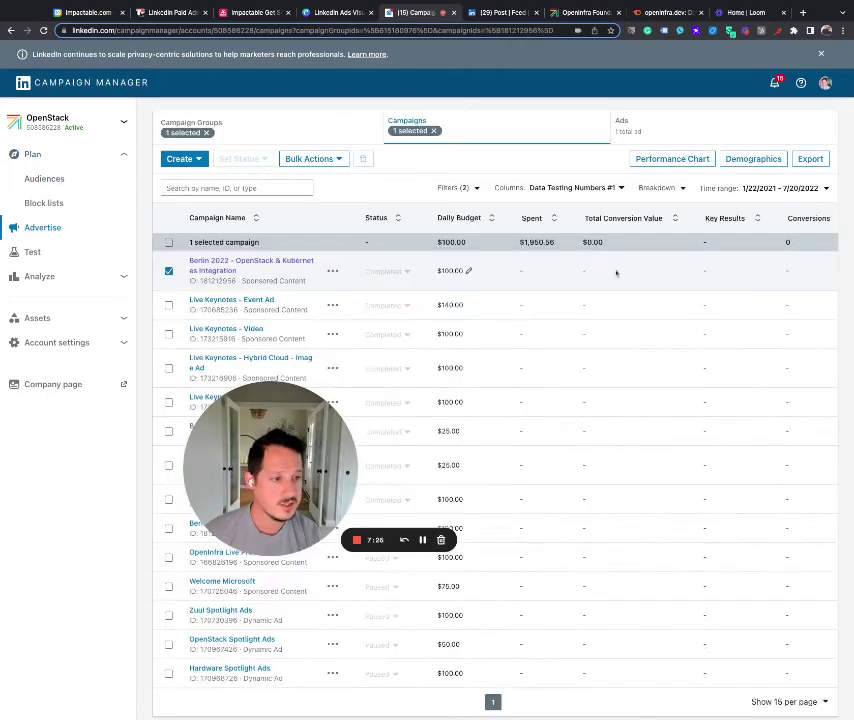
{"action": "scroll", "coordinate": [404, 270], "scroll_direction": "right", "scroll_amount": 3}
{"action": "left_click", "coordinate": [520, 218]}
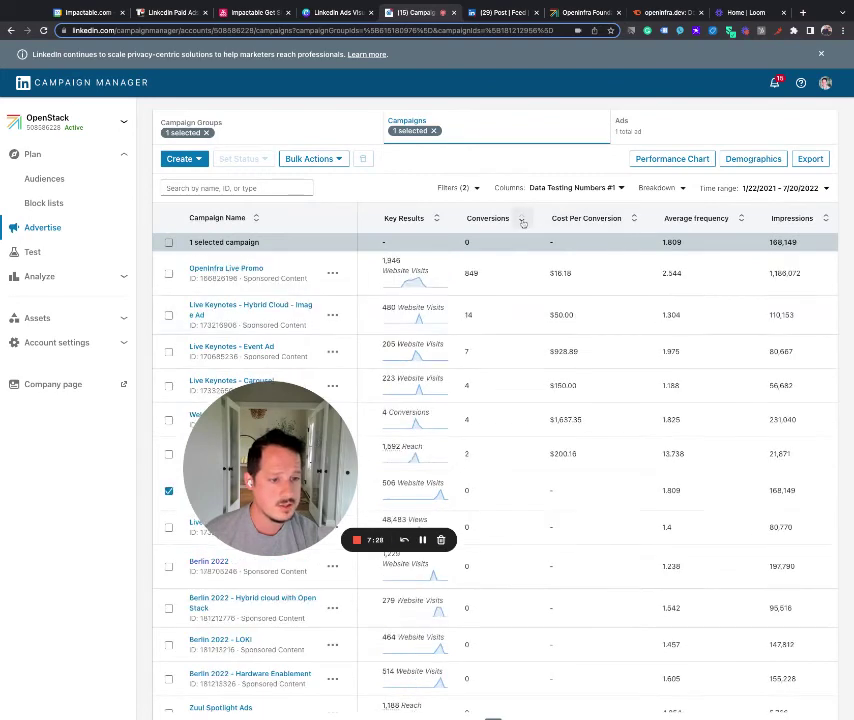
{"action": "left_click_drag", "start_coordinate": [270, 470], "coordinate": [230, 628]}
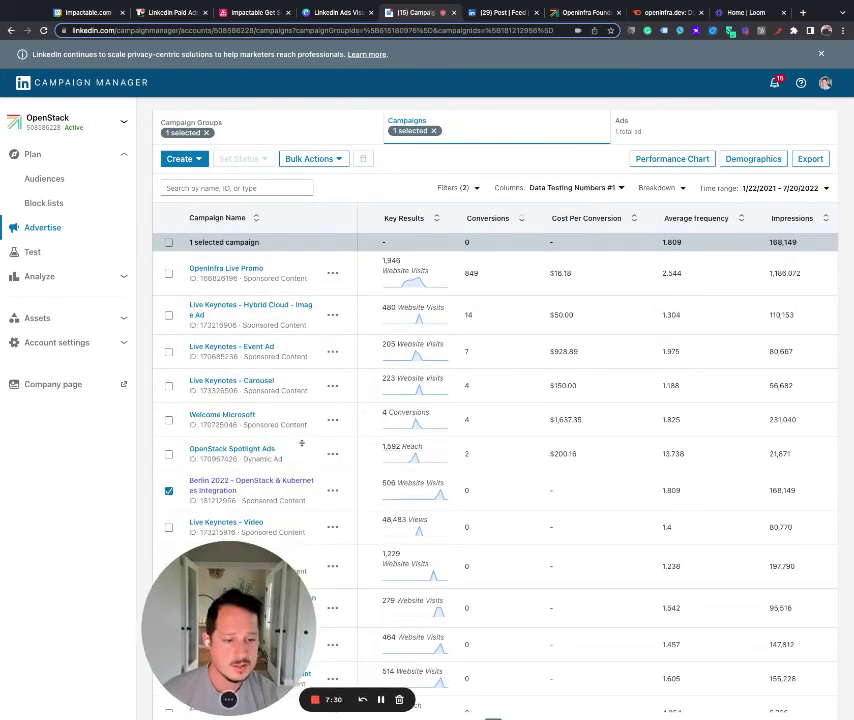
{"action": "left_click", "coordinate": [664, 190]}
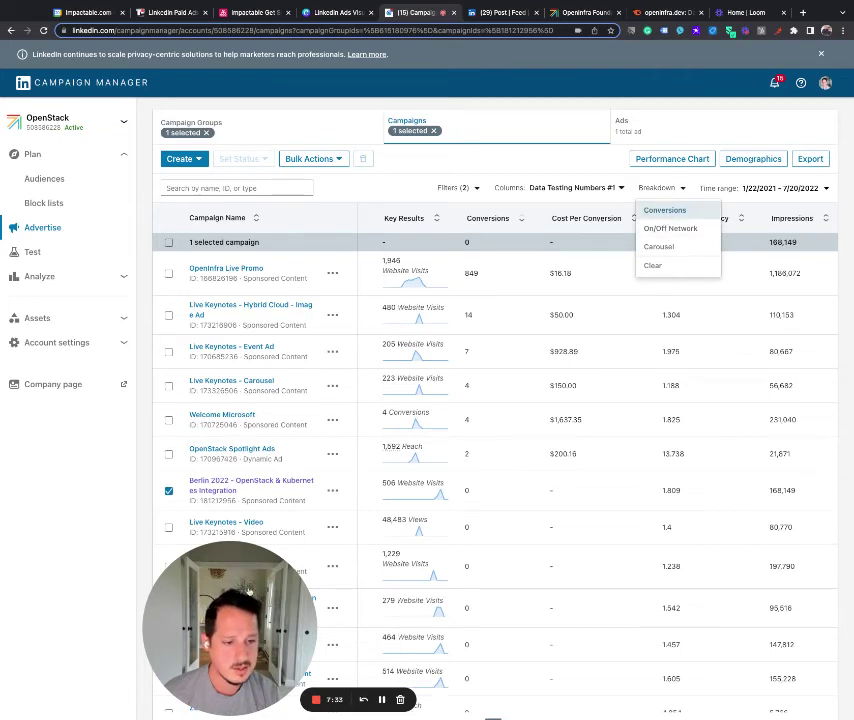
- Apply the Conversions breakdown to the campaign results table
{"action": "left_click", "coordinate": [664, 210]}
{"action": "left_click_drag", "start_coordinate": [232, 645], "coordinate": [247, 575]}
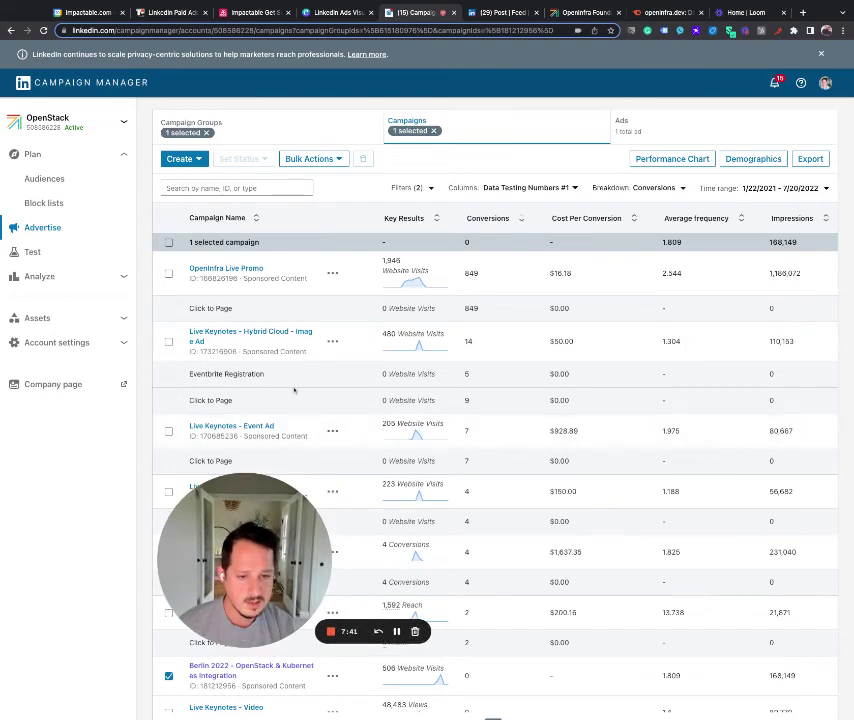
{"action": "scroll", "coordinate": [293, 390], "scroll_direction": "down", "scroll_amount": 3}
{"action": "scroll", "coordinate": [293, 390], "scroll_direction": "up", "scroll_amount": 1}
{"action": "scroll", "coordinate": [293, 390], "scroll_direction": "down", "scroll_amount": 1}
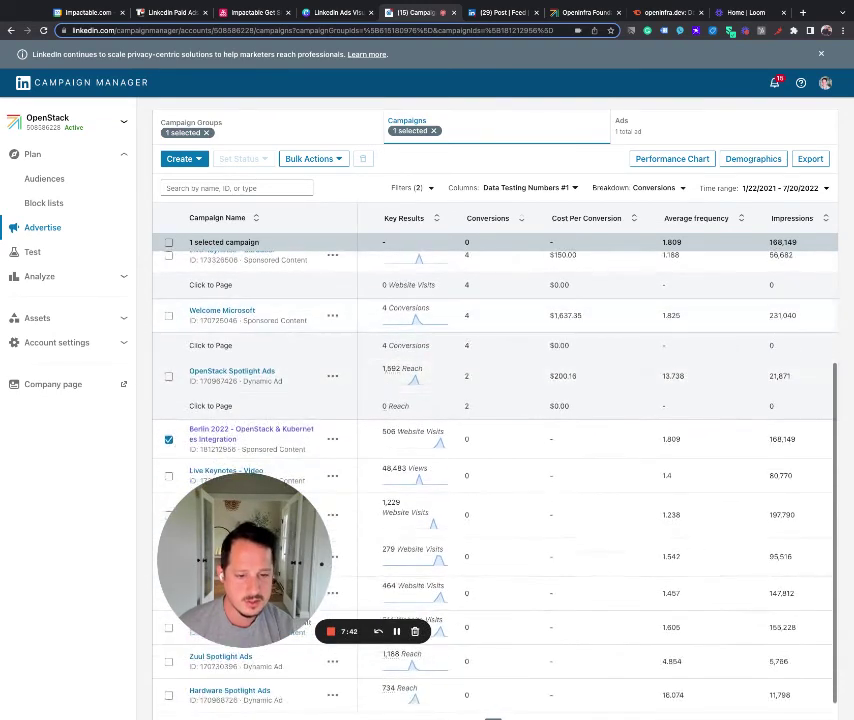
{"action": "left_click_drag", "start_coordinate": [245, 632], "coordinate": [361, 685]}
{"action": "left_click_drag", "start_coordinate": [300, 580], "coordinate": [202, 548]}
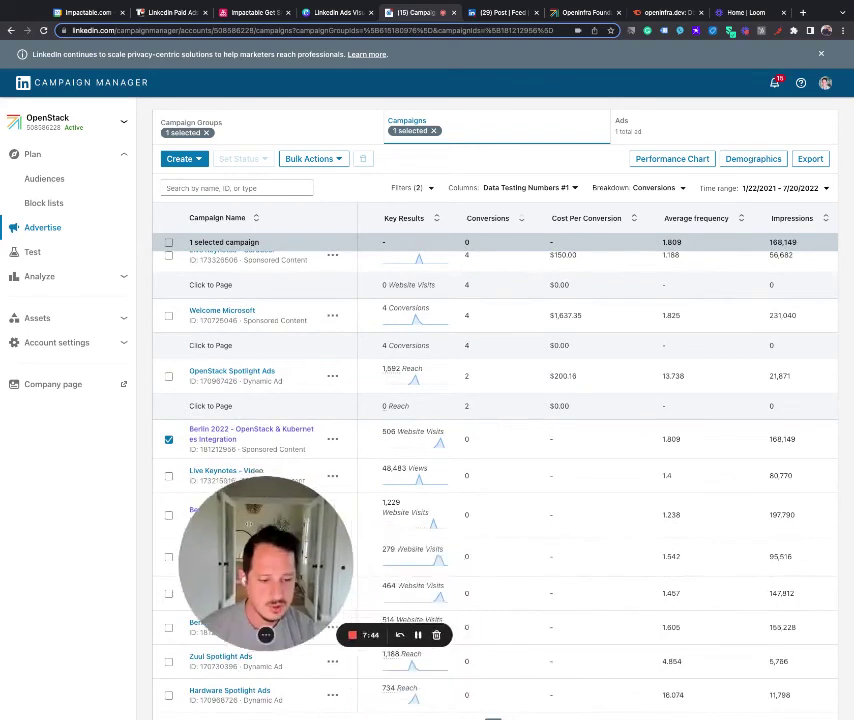
- Read the Click to Page and Eventbrite Registration breakdown rows across all columns
{"action": "scroll", "coordinate": [343, 390], "scroll_direction": "up", "scroll_amount": 2}
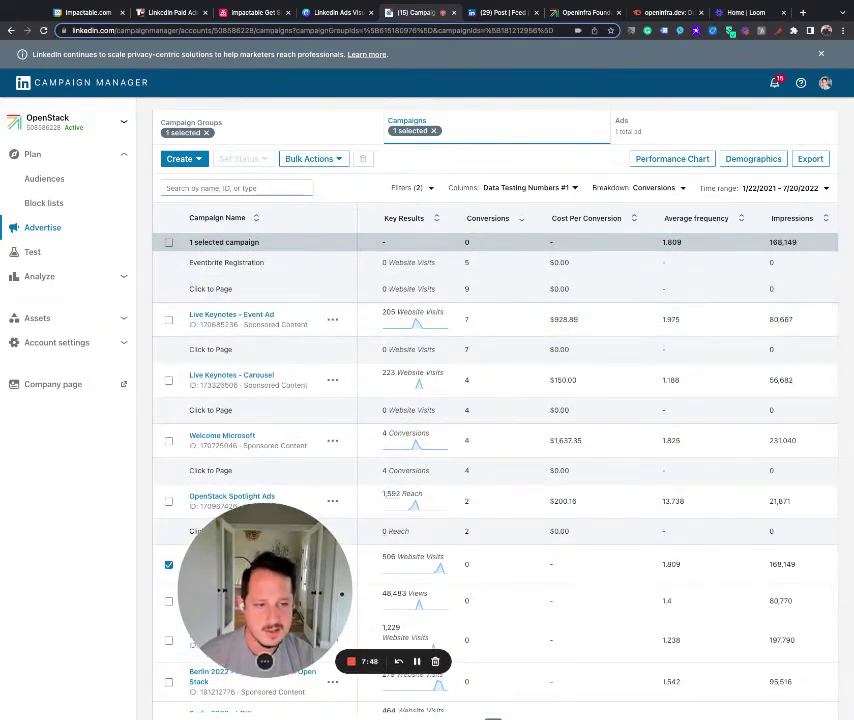
{"action": "left_click_drag", "start_coordinate": [262, 600], "coordinate": [270, 520]}
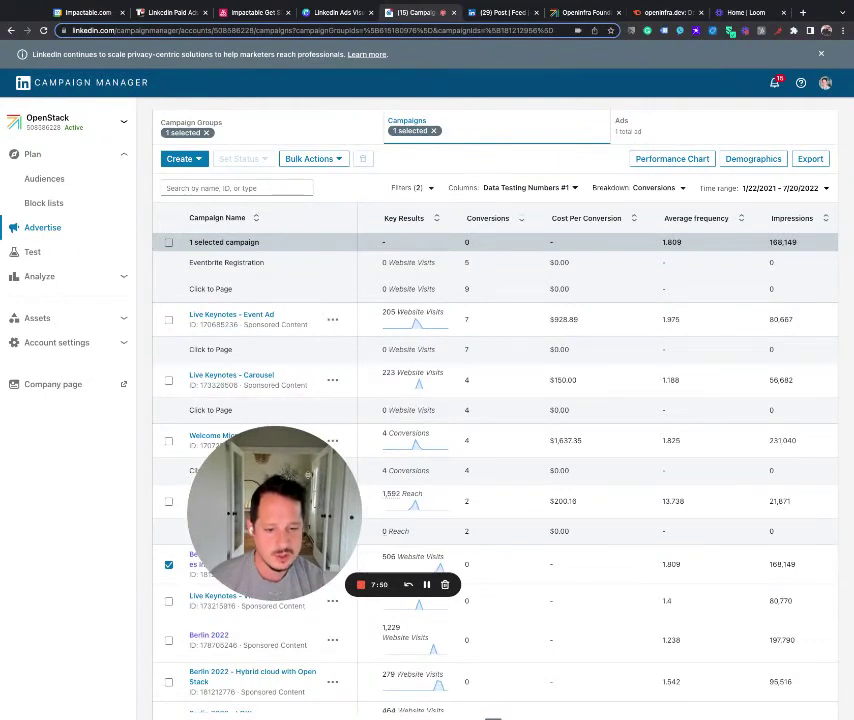
{"action": "scroll", "coordinate": [431, 398], "scroll_direction": "down", "scroll_amount": 1}
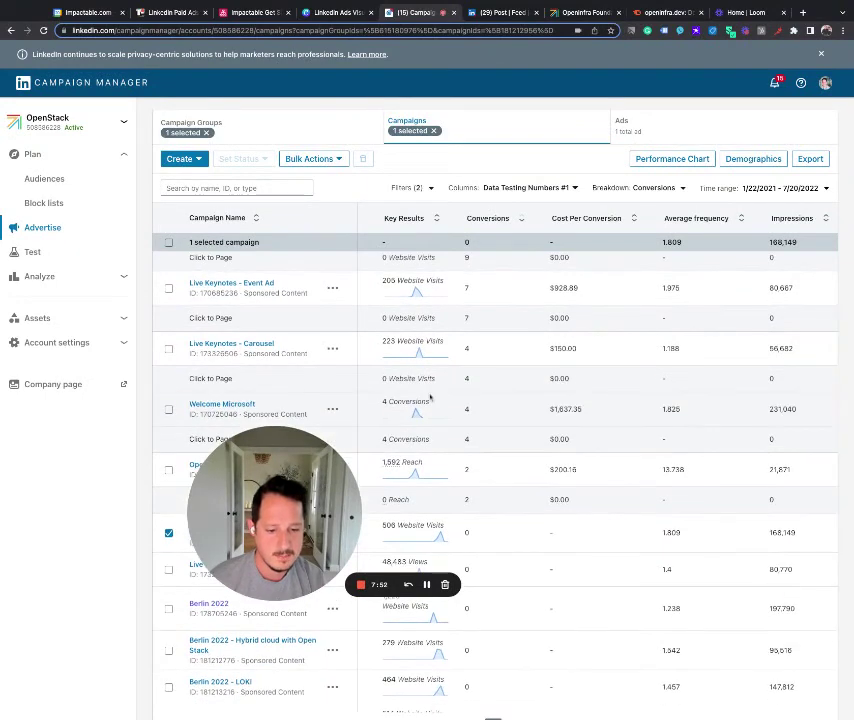
{"action": "scroll", "coordinate": [495, 470], "scroll_direction": "up", "scroll_amount": 3}
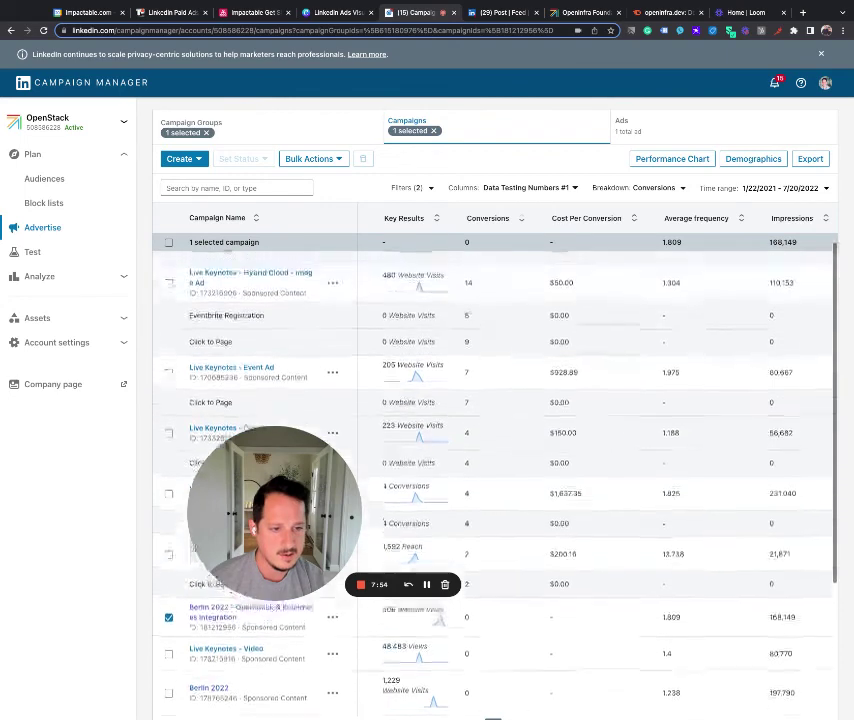
{"action": "scroll", "coordinate": [514, 312], "scroll_direction": "right", "scroll_amount": 4}
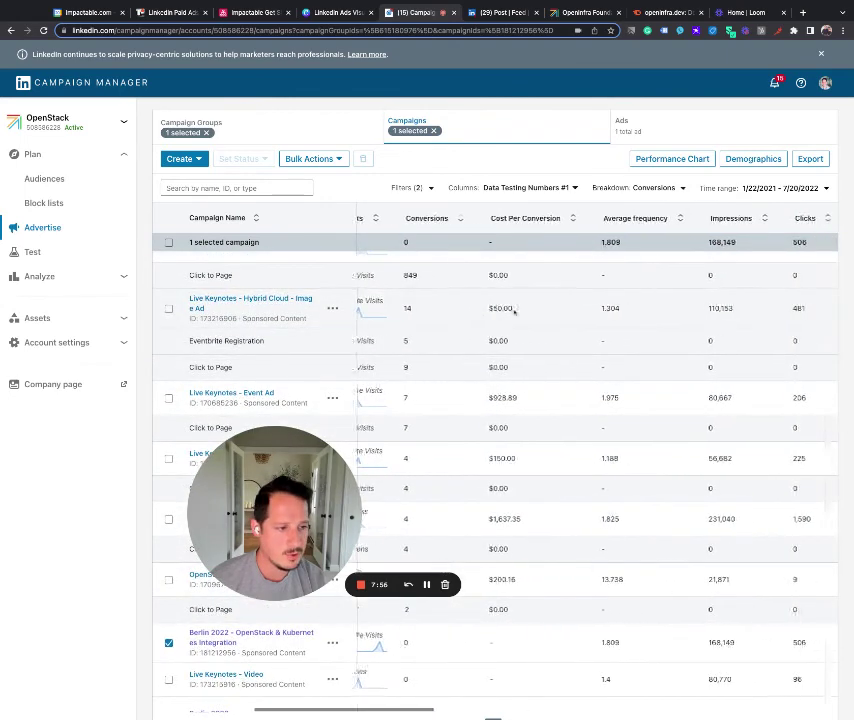
{"action": "scroll", "coordinate": [470, 312], "scroll_direction": "left", "scroll_amount": 3}
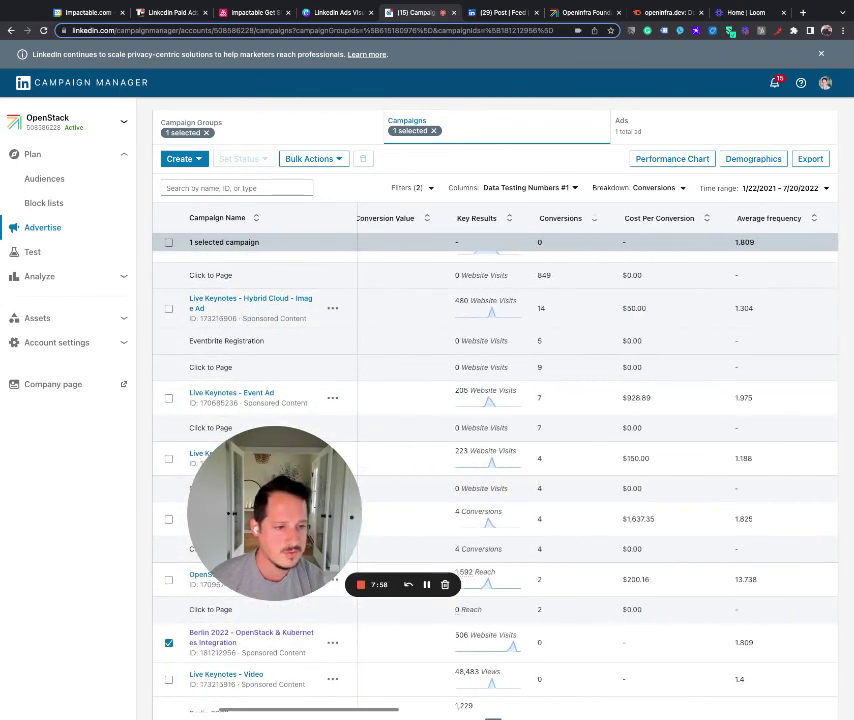
{"action": "scroll", "coordinate": [495, 470], "scroll_direction": "left", "scroll_amount": 4}
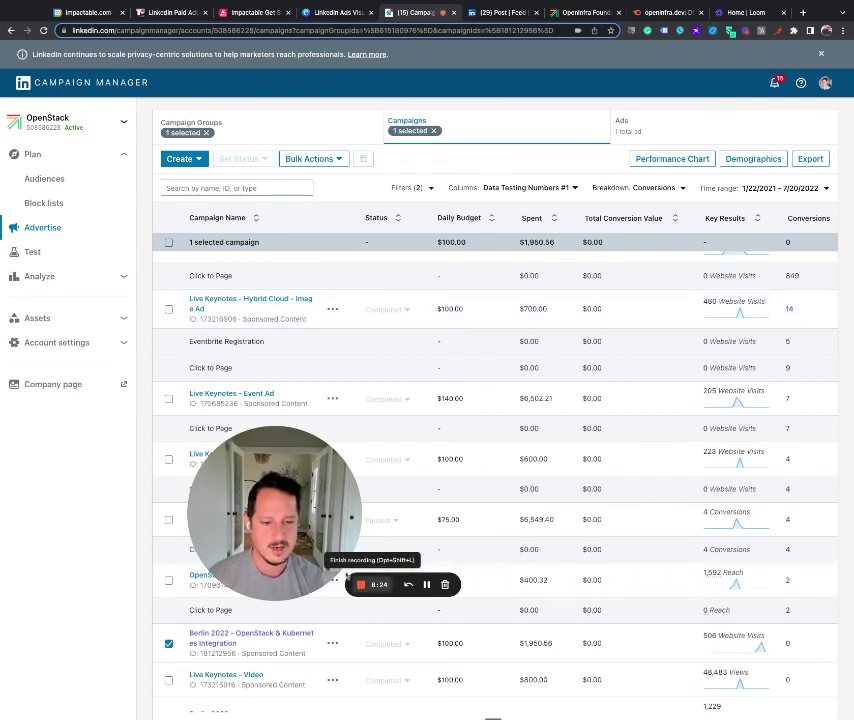
{"action": "mouse_move", "coordinate": [316, 550]}
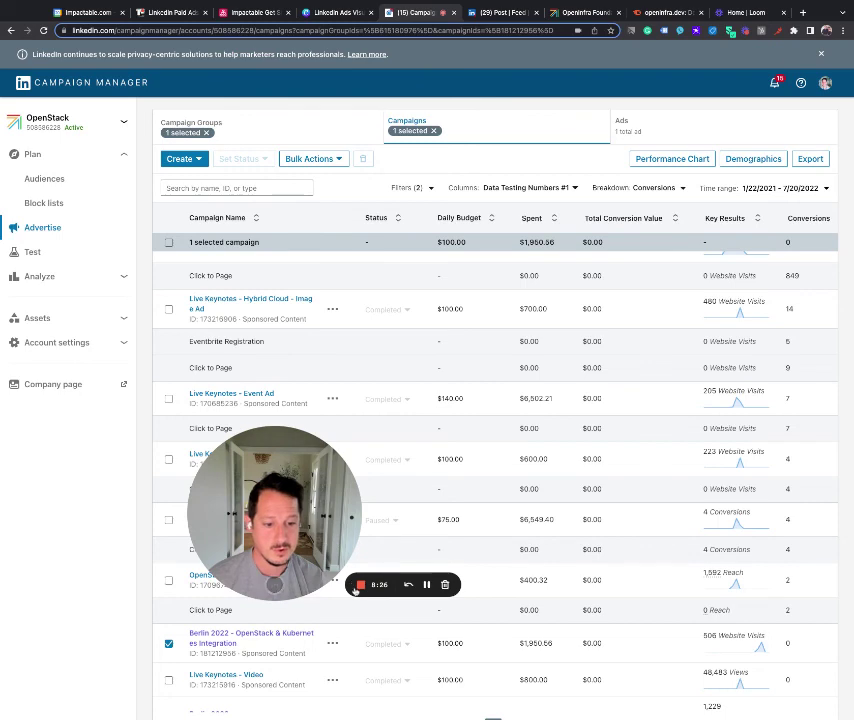